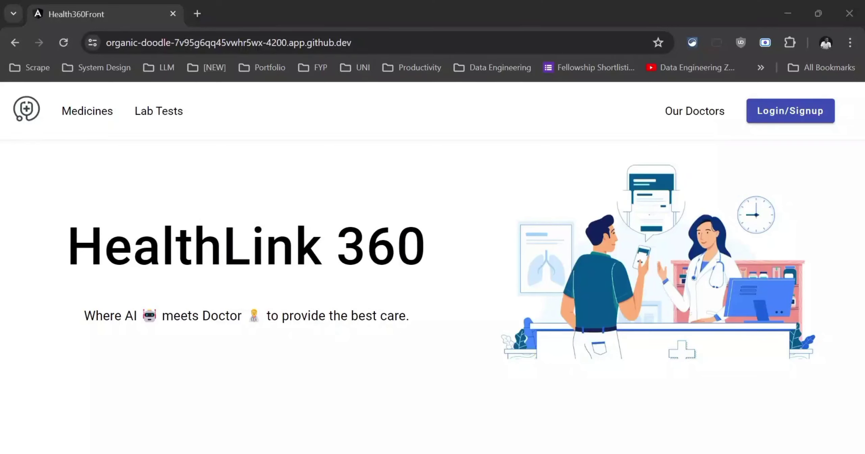
Sign in on the Login tab with the patient account's email and password
click(496, 377)
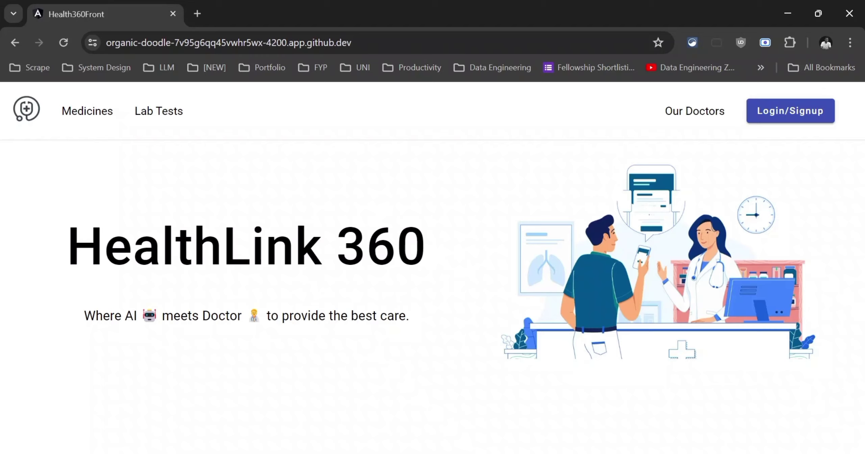
key(alt+Tab)
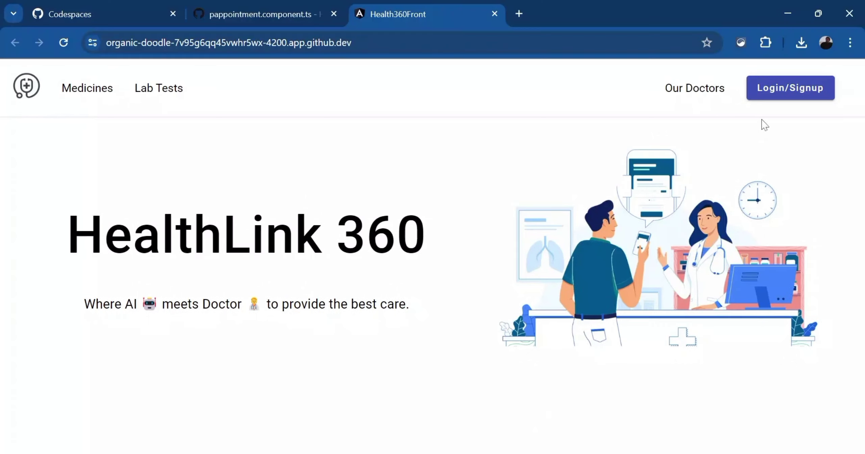
click(772, 97)
click(627, 89)
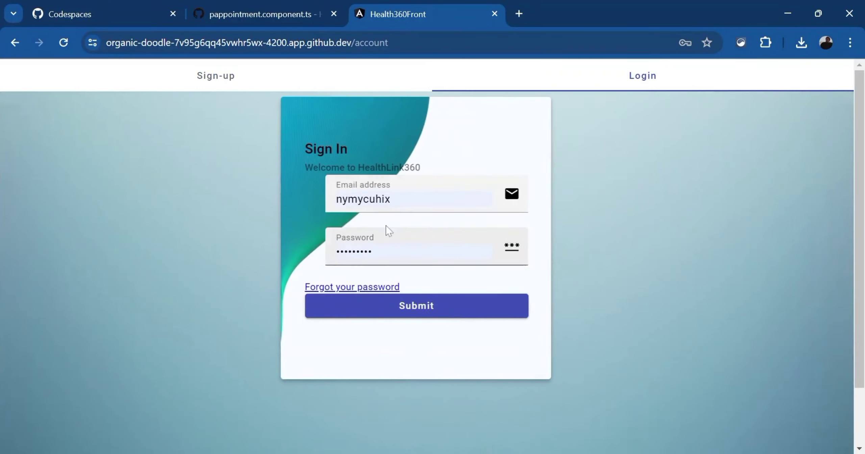
key(ctrl+a)
key(BackSpace)
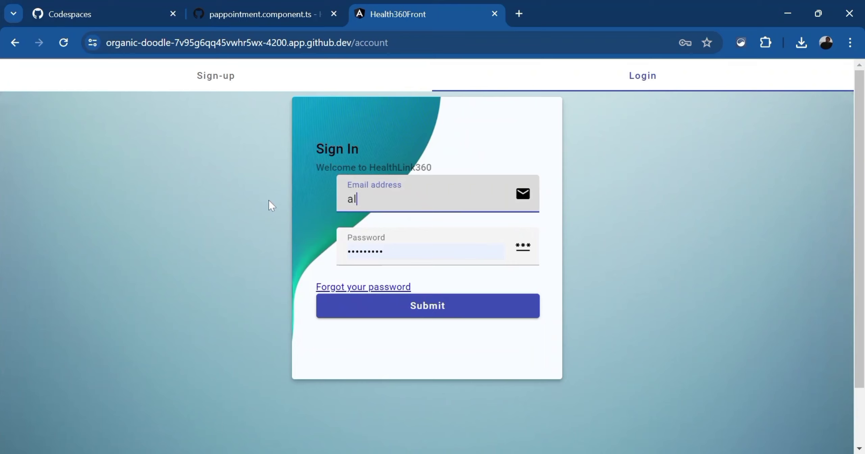
key(Tab)
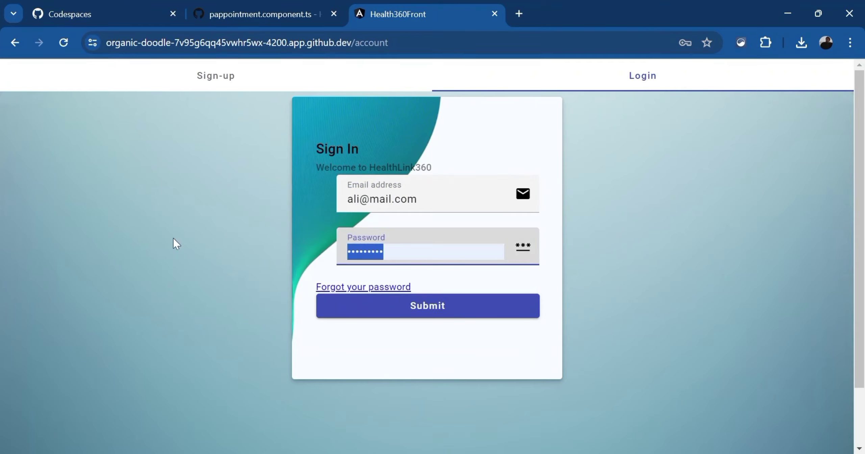
text(•••)
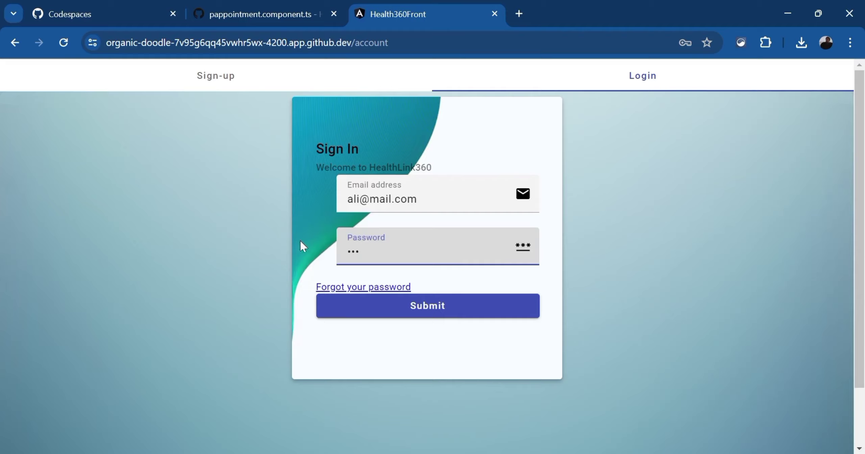
click(469, 308)
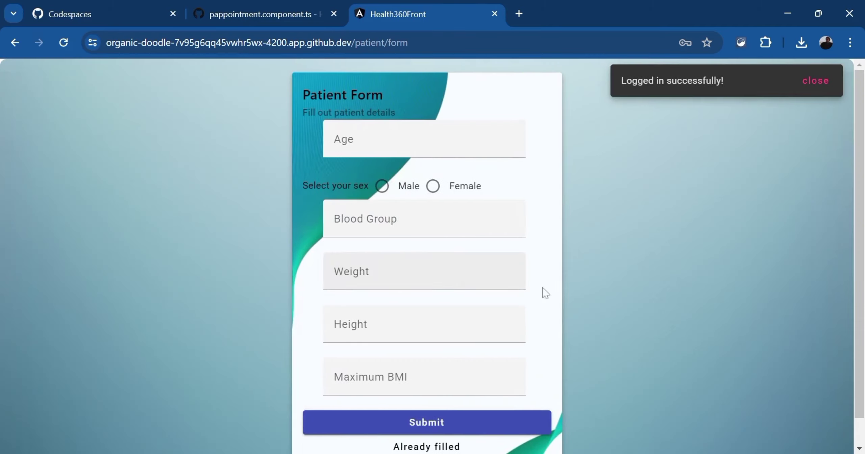
scroll(831, 291, down, 1)
Skip the patient form, then filter the Recovery Rate chart to show only the 2012 series
click(408, 433)
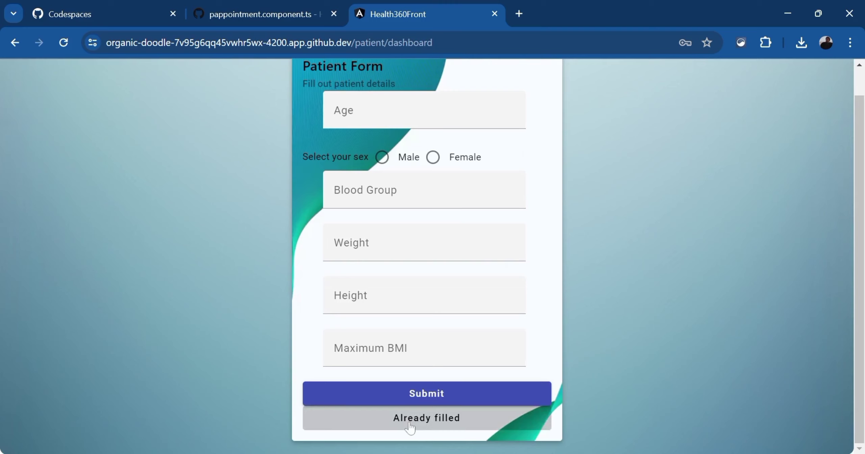
scroll(831, 189, up, 1)
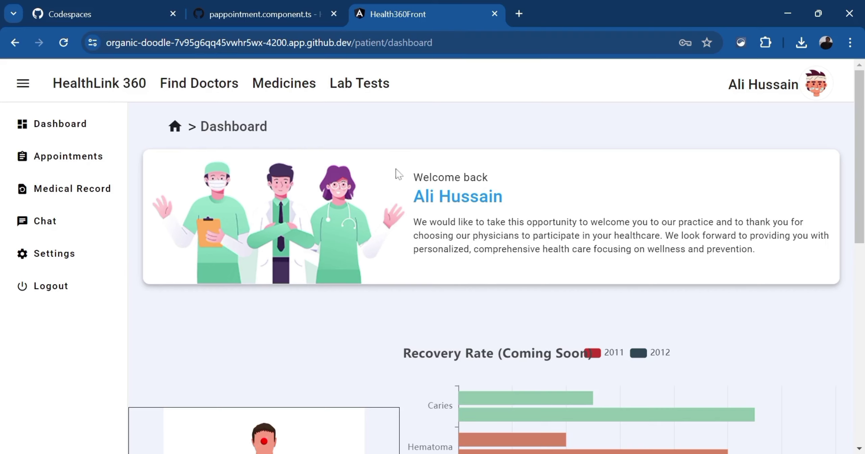
drag(859, 160, 850, 251)
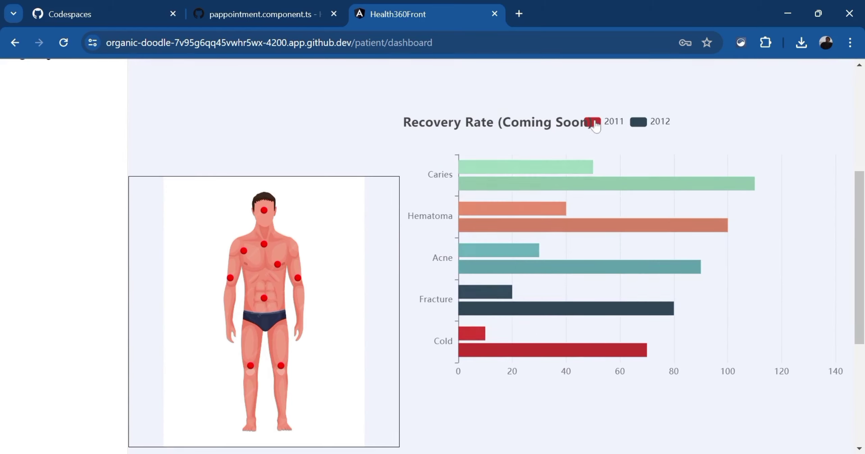
click(608, 125)
click(638, 122)
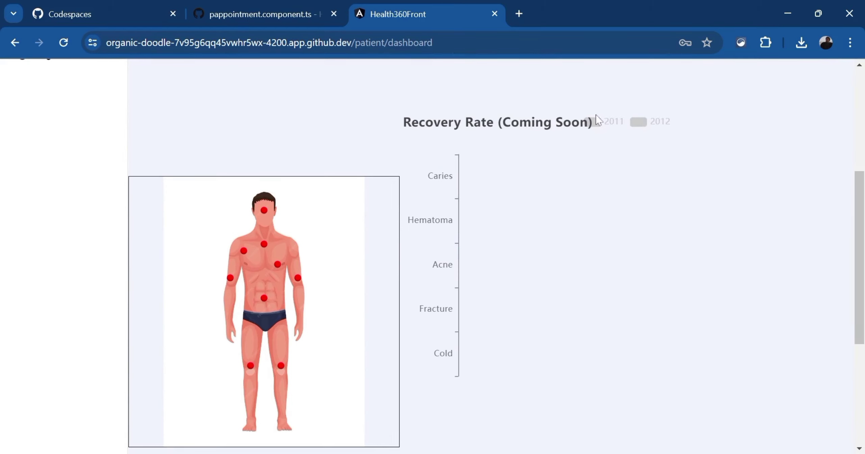
click(641, 122)
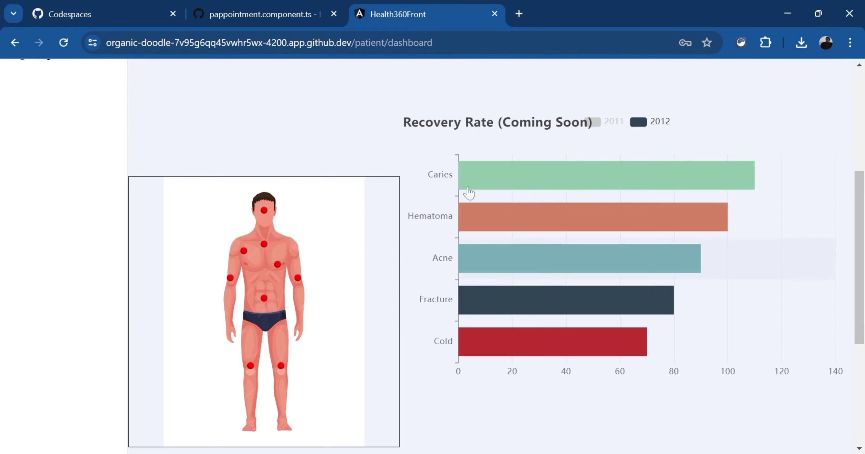
scroll(467, 193, up, 5)
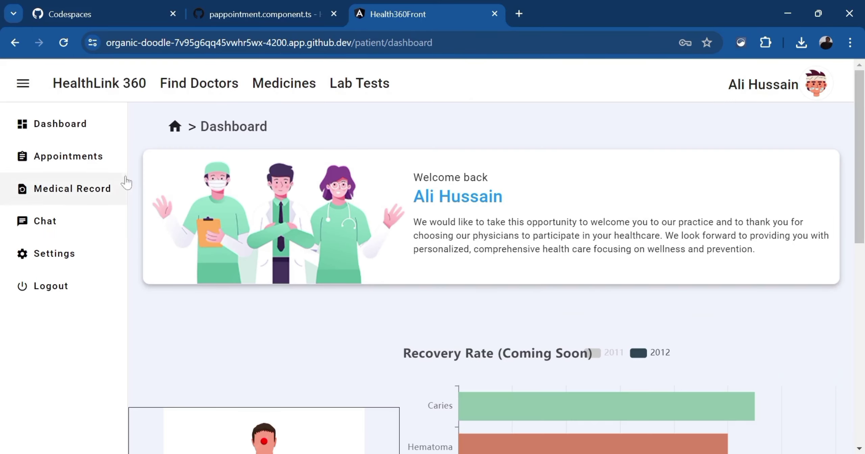
Search Find Doctors for 'h' to bring up a matching doctor's card
click(203, 91)
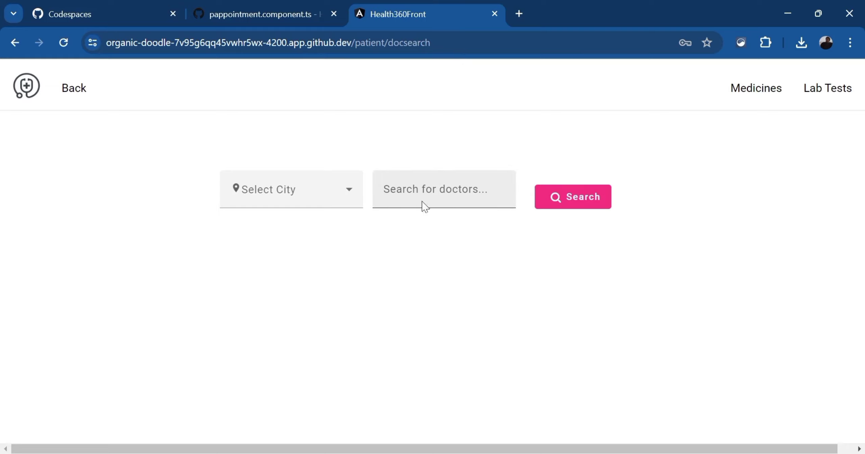
click(397, 189)
text(h)
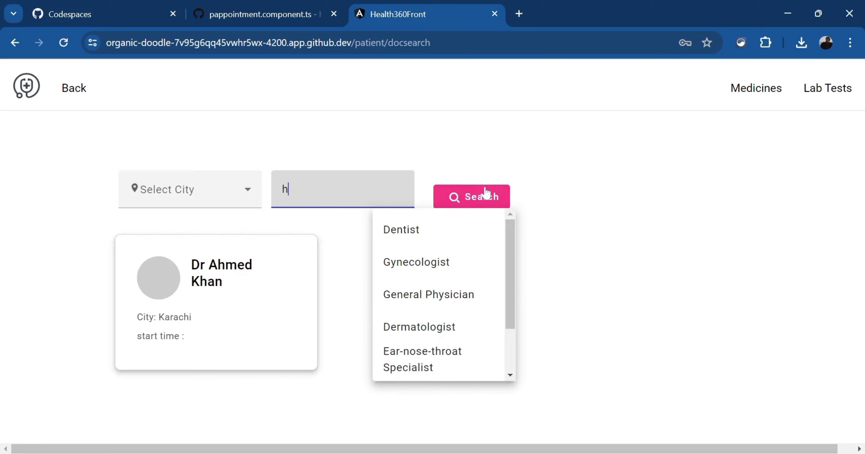
click(468, 197)
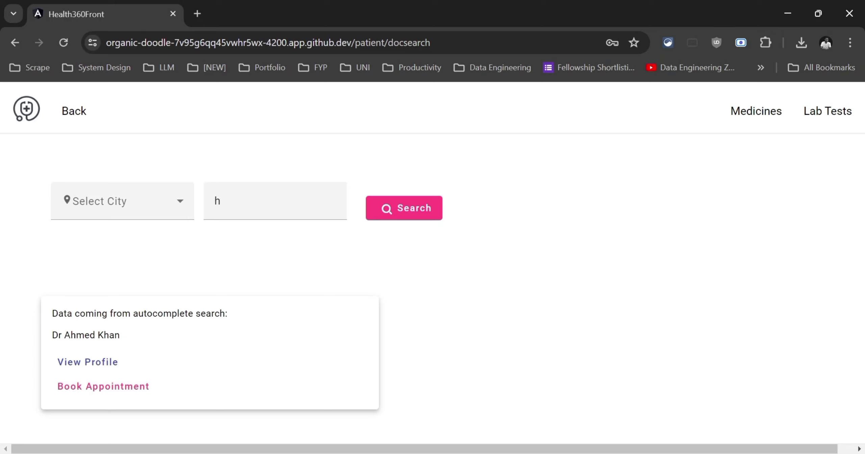
Book the found doctor and pay the PKR 100.00 fee with test-mode Google Pay
click(103, 386)
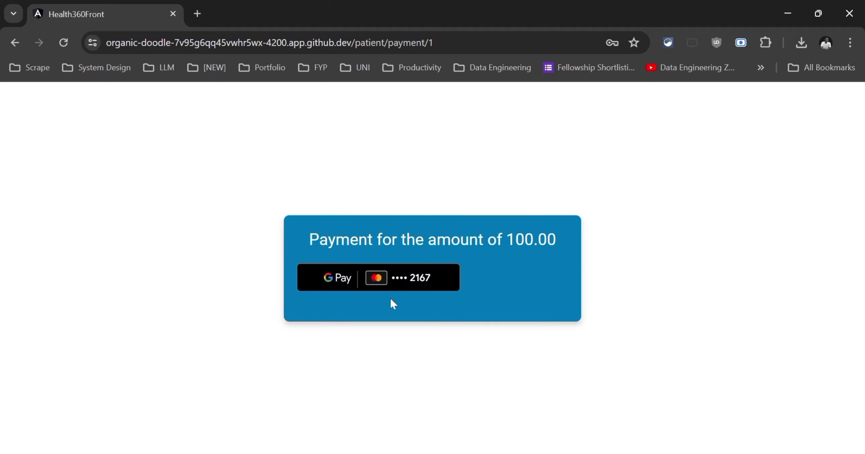
click(315, 284)
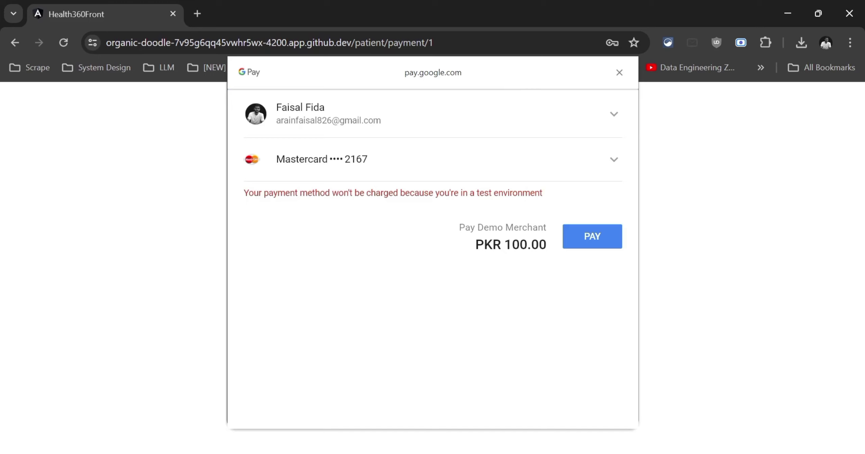
click(609, 243)
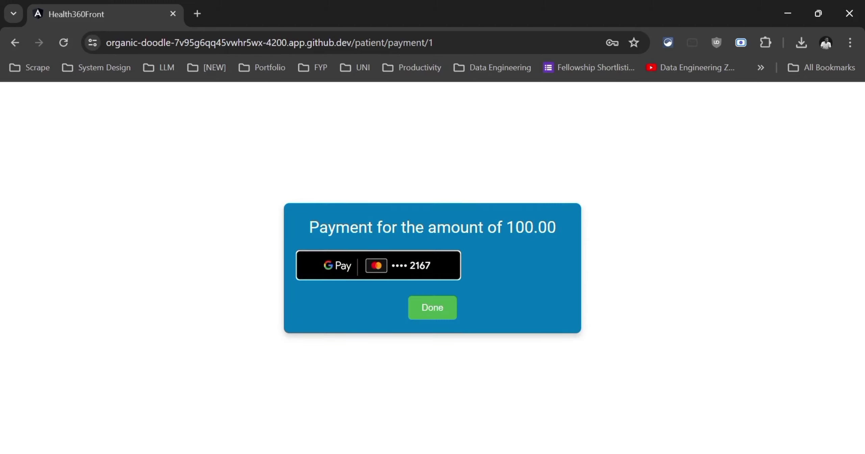
click(442, 314)
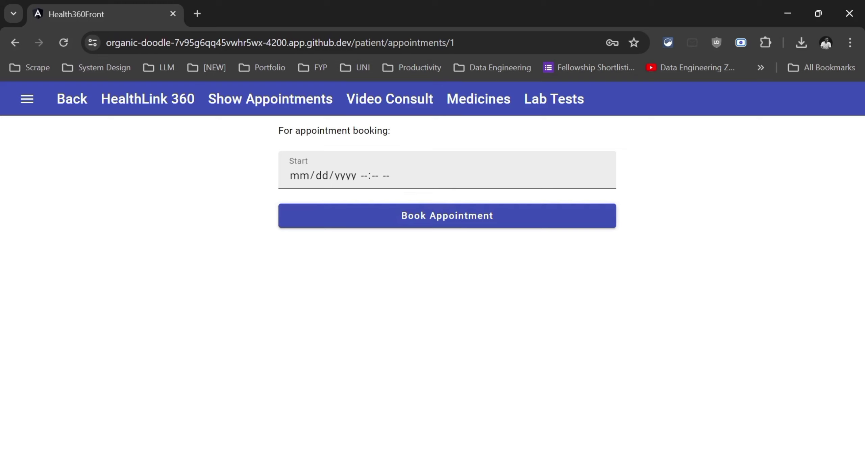
Book an appointment starting 05/26/2024 06:55 PM
click(386, 176)
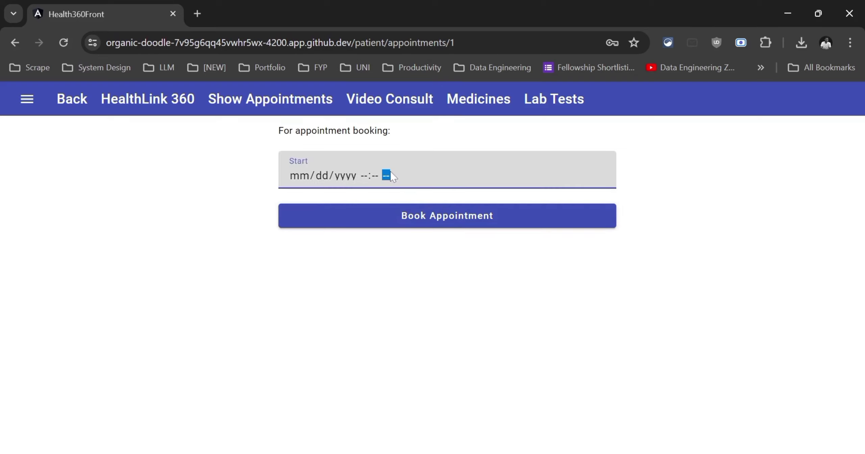
text(05/26/2024 06:55 PM)
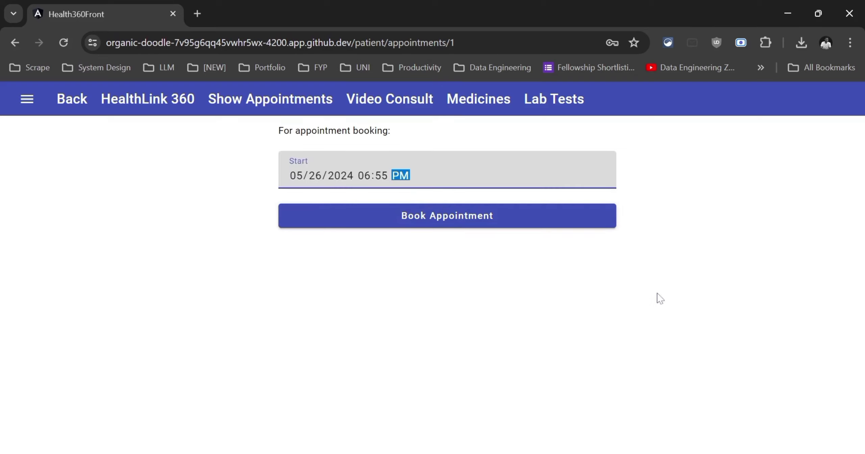
click(488, 223)
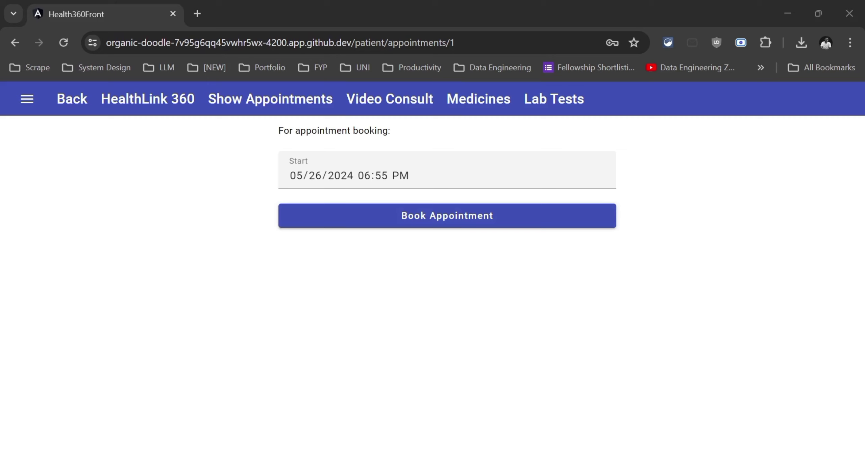
Show the patient's appointments to confirm the new booking is listed as pending
click(19, 43)
click(85, 181)
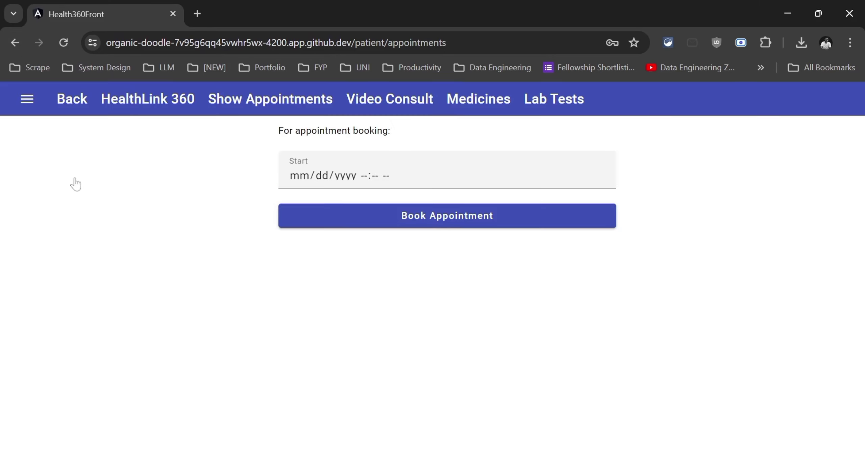
click(249, 106)
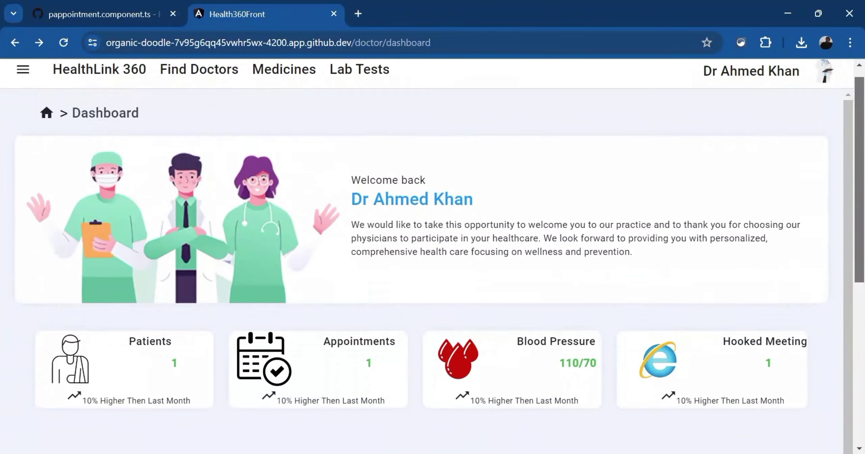
View the doctor's Appointments list with the pending May 26 booking, then return to the dashboard
click(23, 83)
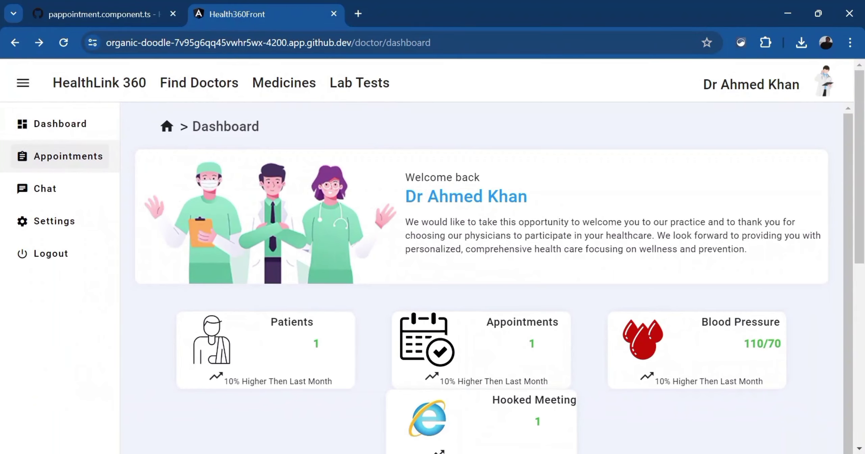
click(69, 157)
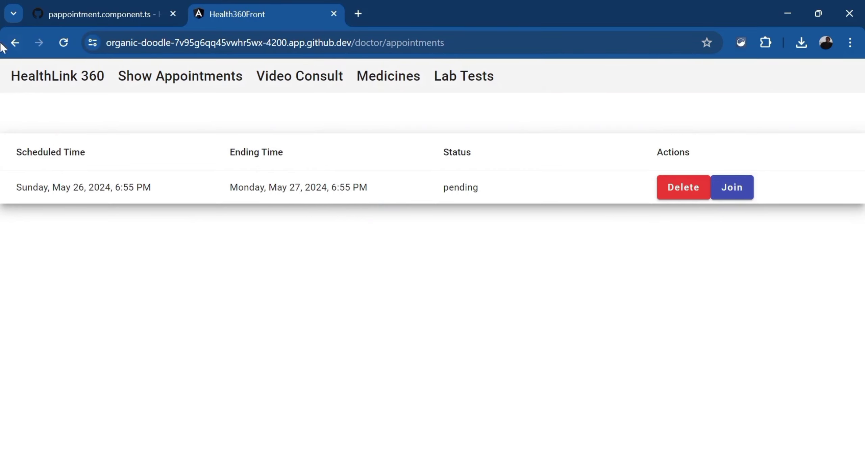
click(13, 43)
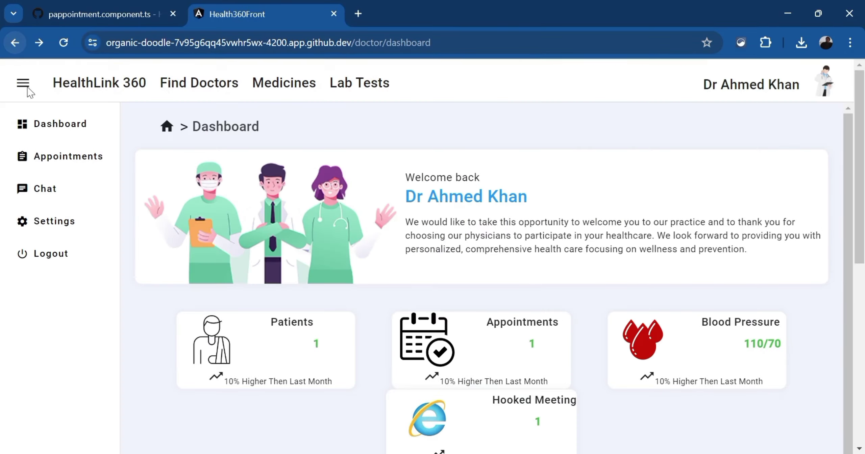
Chat with the patient asking if they're free and 'lets start the call', then open Appointments
click(47, 196)
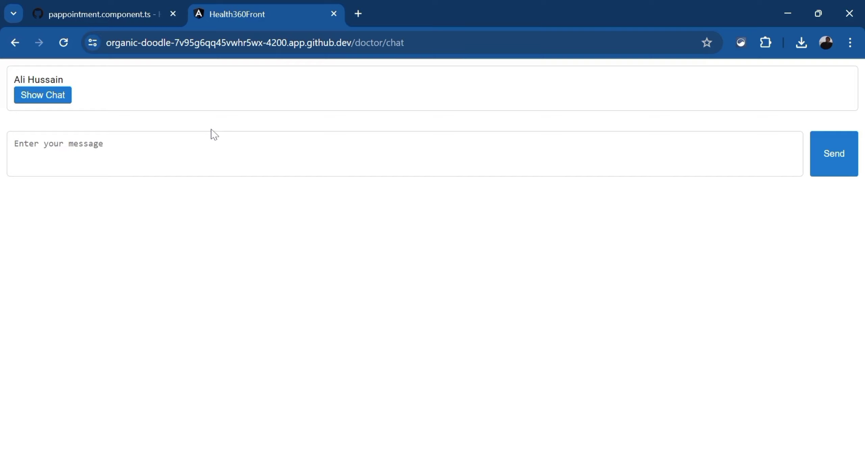
click(50, 97)
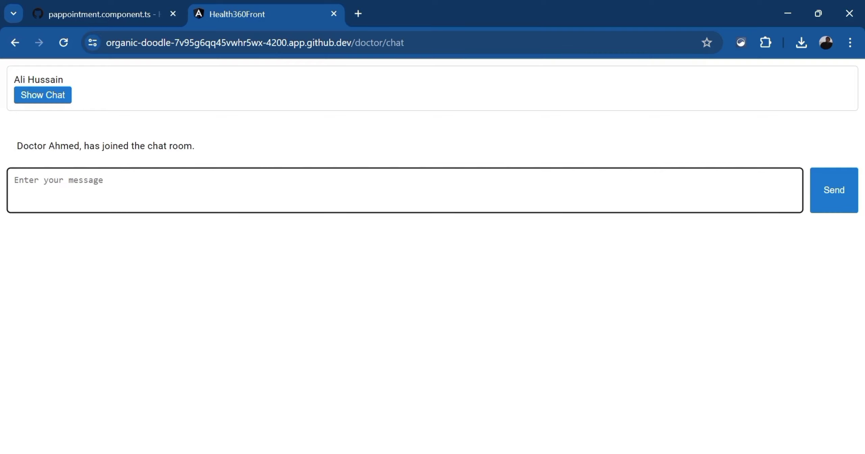
text(Hi al)
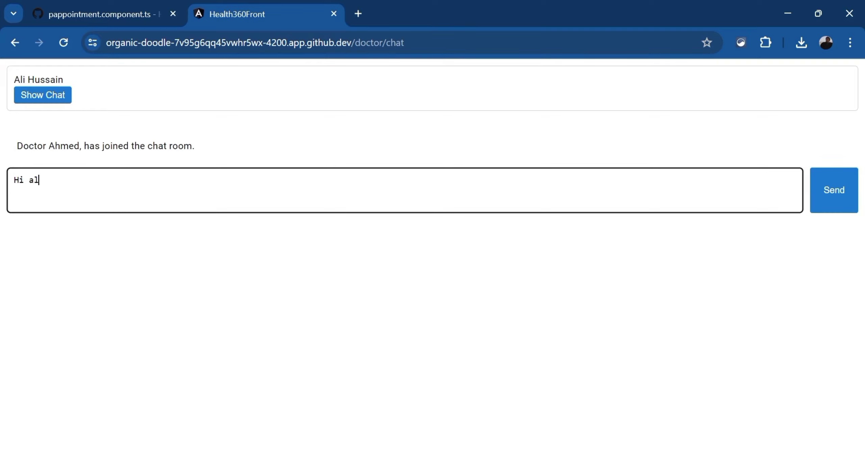
text(i are u free right now)
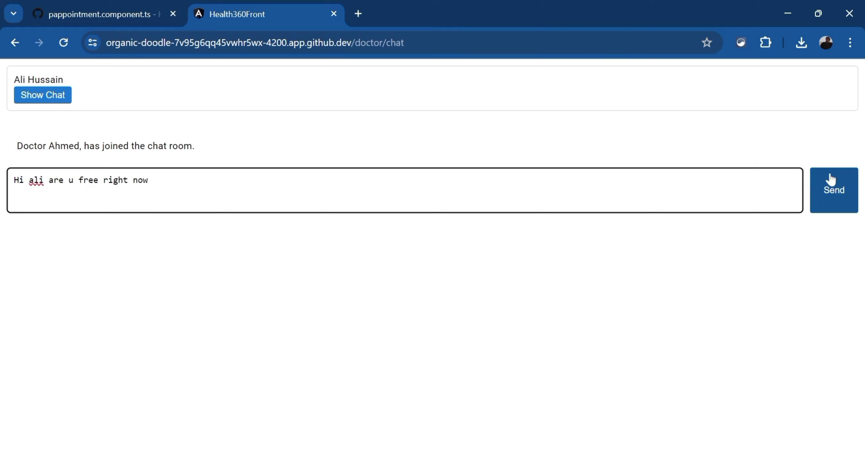
click(831, 179)
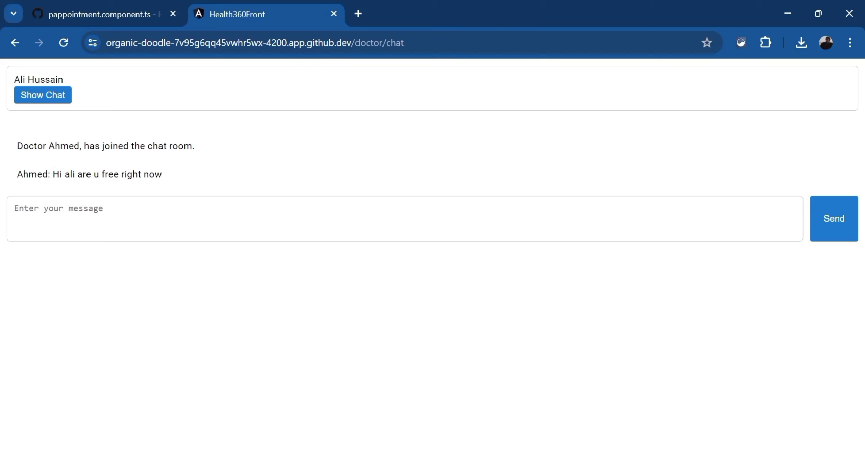
click(405, 246)
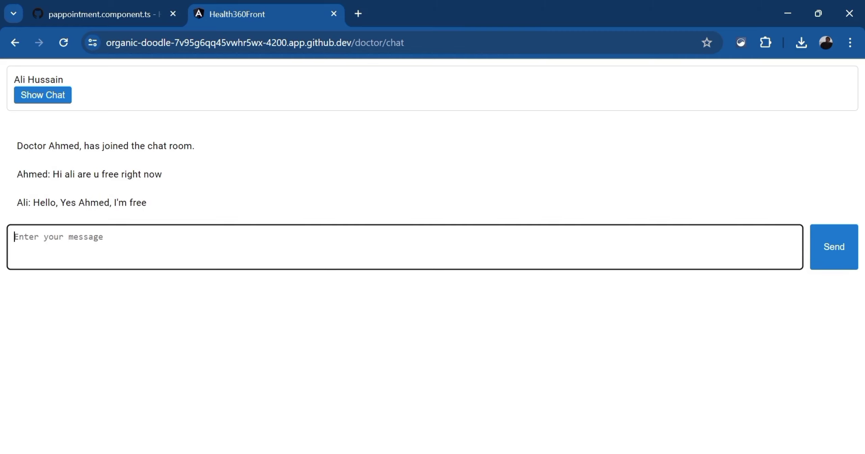
text(lets start the call)
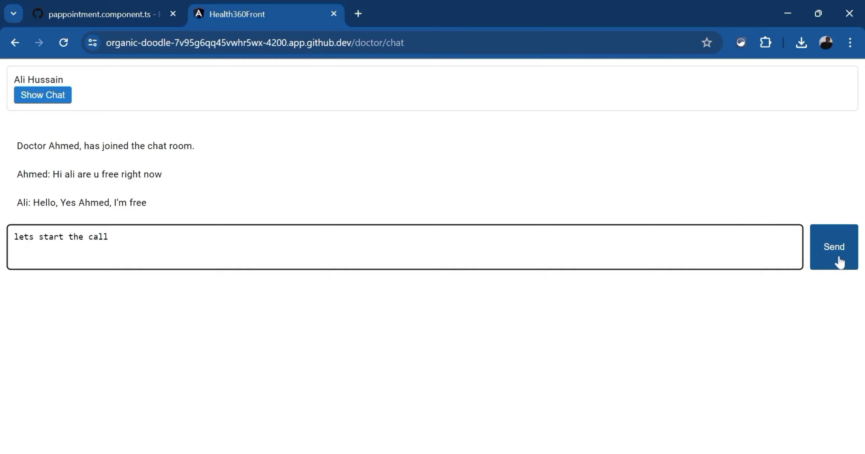
click(840, 262)
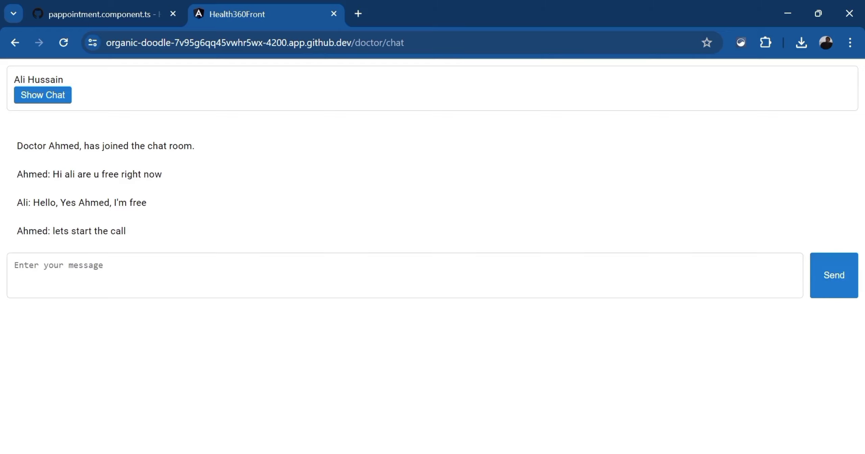
click(14, 43)
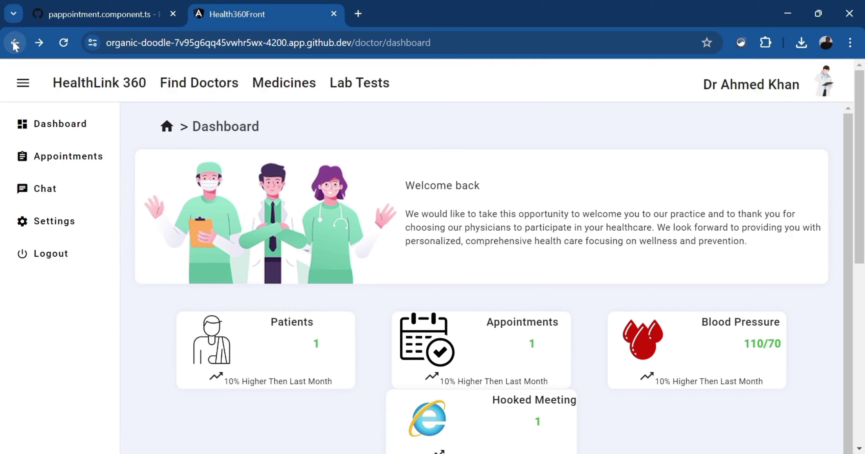
click(76, 154)
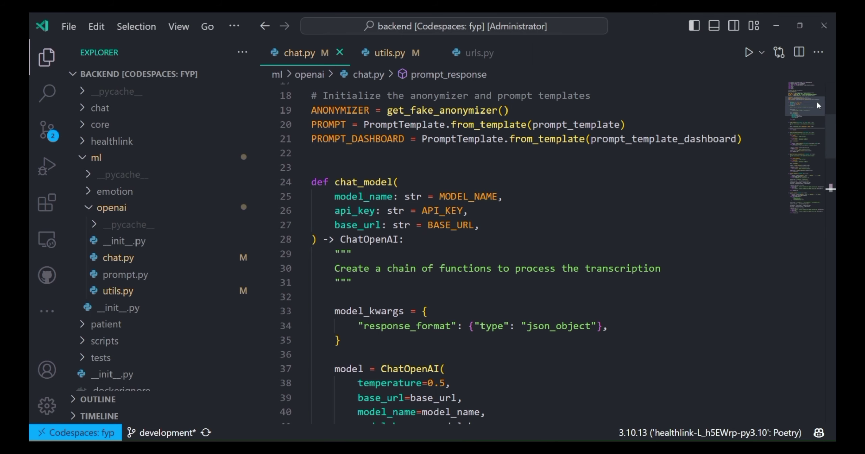
Select the anonymizer and PROMPT | model parts of chat.py's line-53 chain, then view utils.py
drag(818, 101, 822, 122)
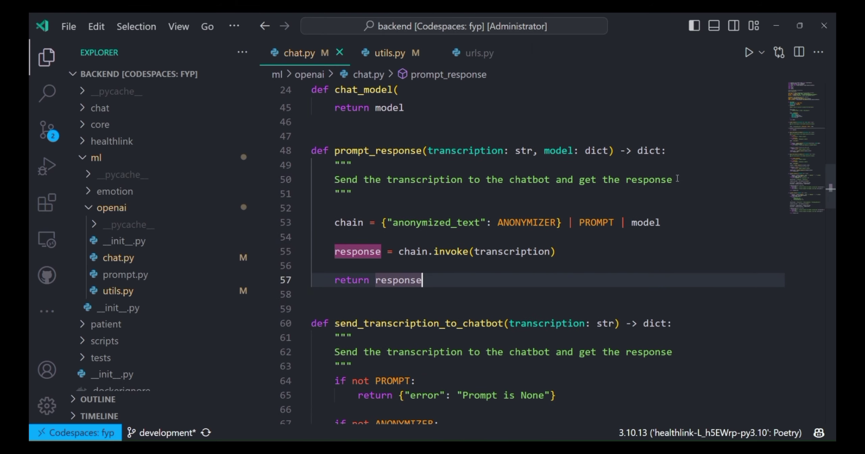
drag(383, 222, 563, 223)
drag(661, 222, 580, 223)
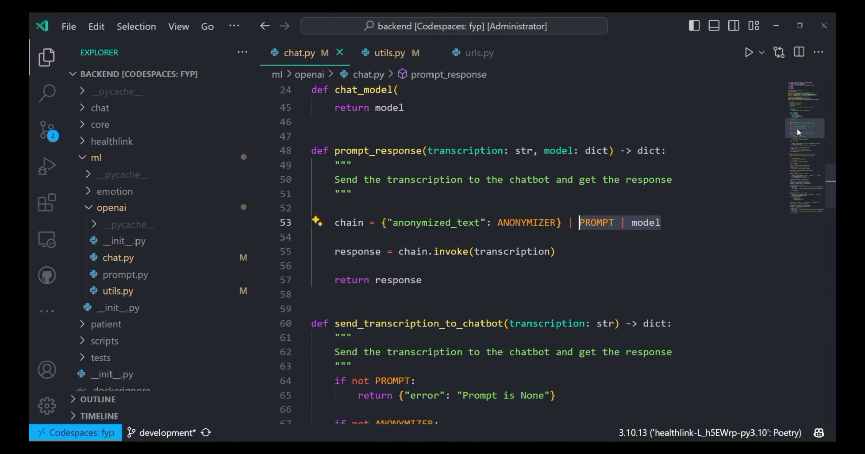
scroll(806, 111, up, 9)
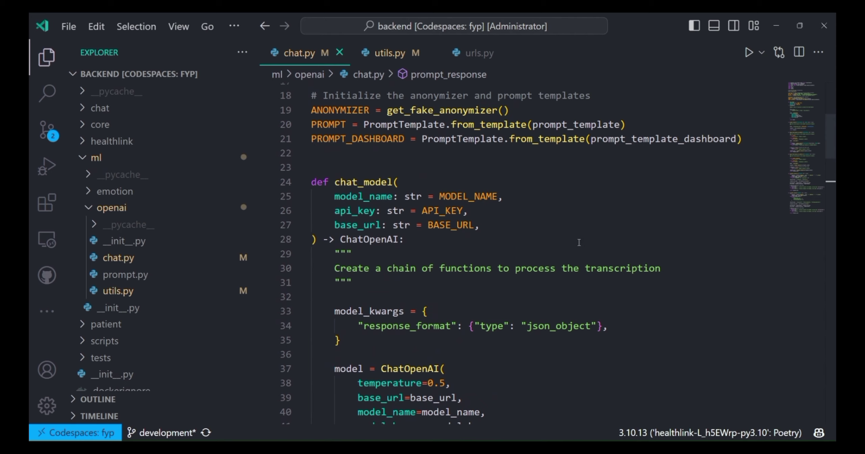
click(340, 244)
click(383, 54)
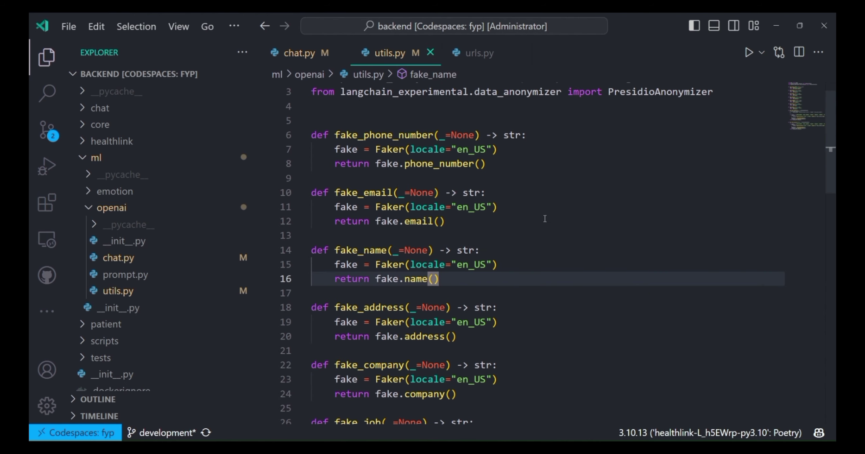
scroll(545, 219, up, 1)
scroll(536, 209, down, 8)
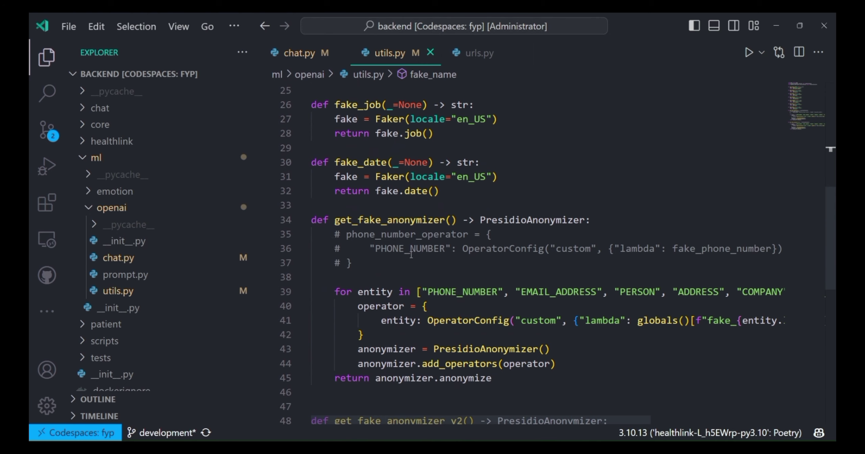
double_click(425, 292)
scroll(333, 149, up, 7)
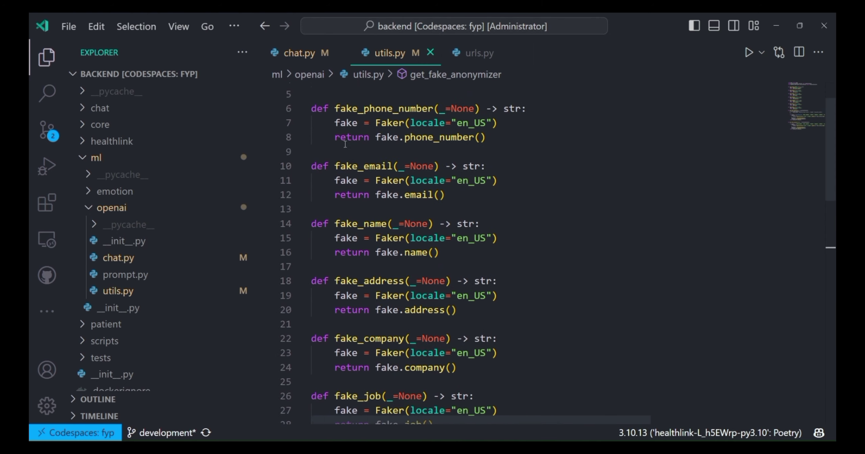
drag(333, 149, 485, 164)
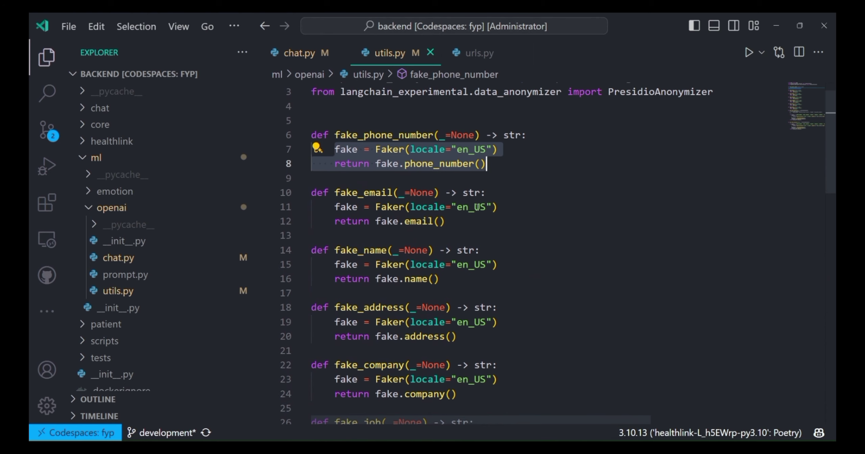
scroll(371, 165, up, 1)
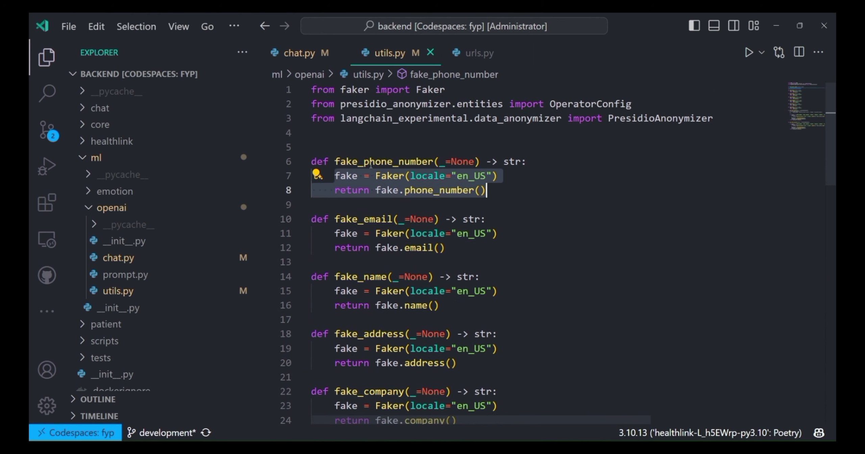
click(512, 212)
scroll(490, 235, down, 8)
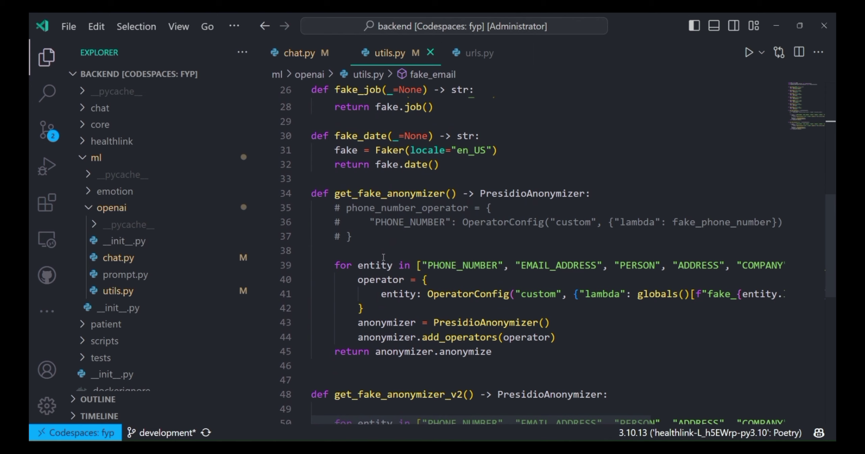
drag(334, 265, 509, 341)
key(Up)
key(Up)
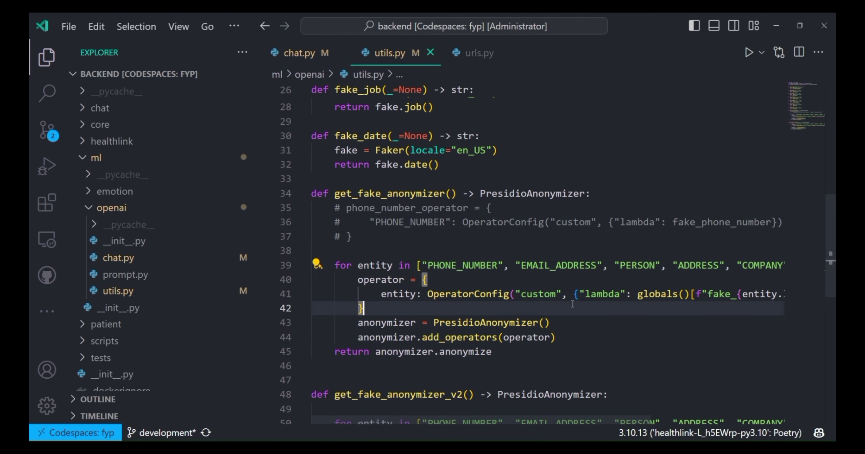
scroll(635, 330, right, 3)
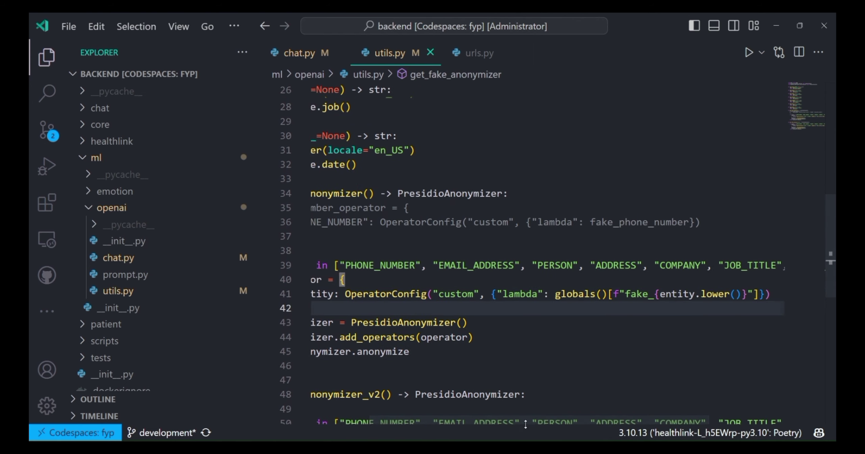
scroll(517, 320, left, 3)
scroll(517, 300, up, 7)
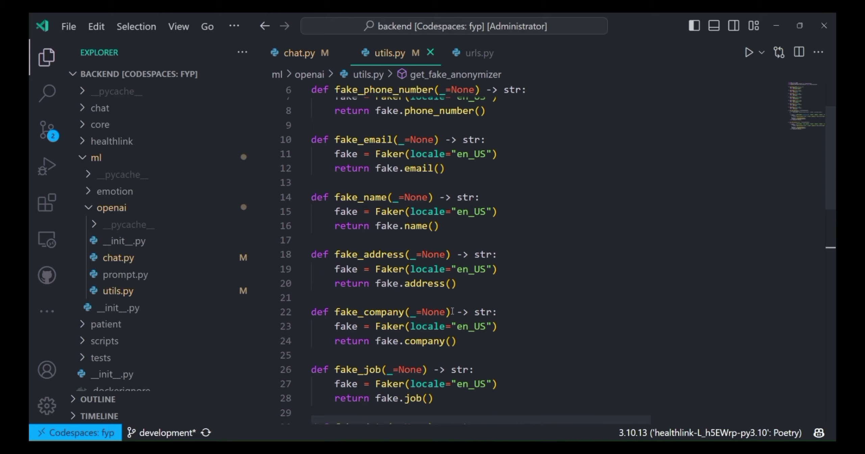
drag(311, 161, 447, 189)
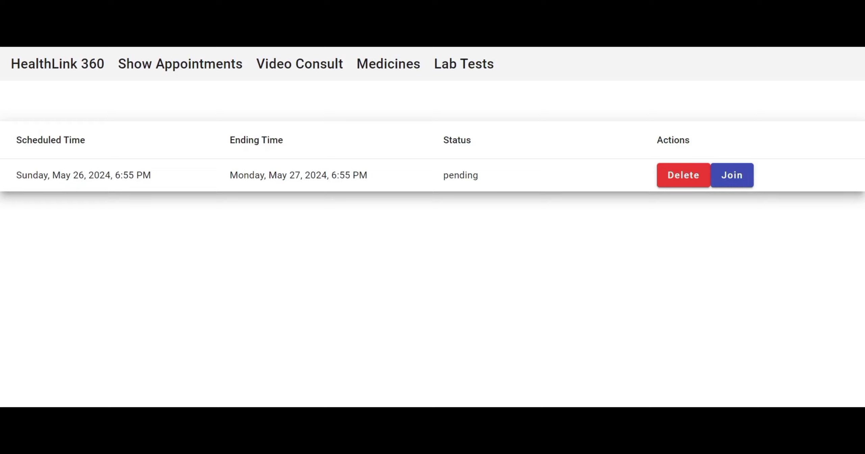
Join the pending appointment and start the video call, confirming the Call Info dialog
click(740, 169)
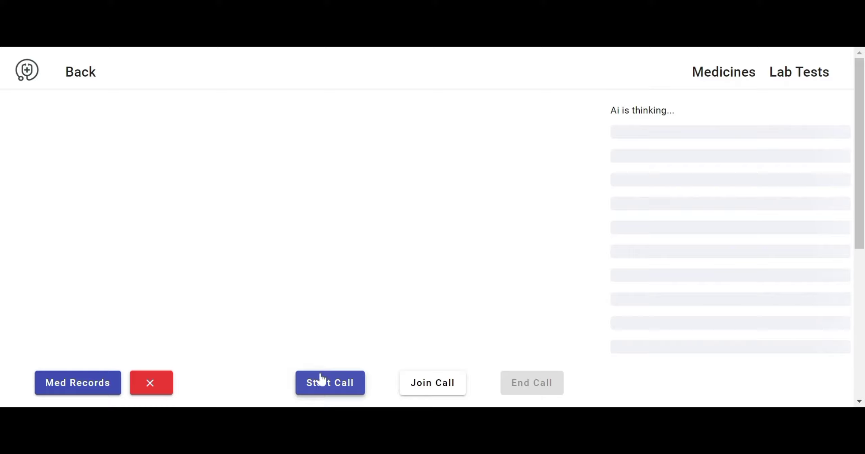
click(335, 383)
click(368, 293)
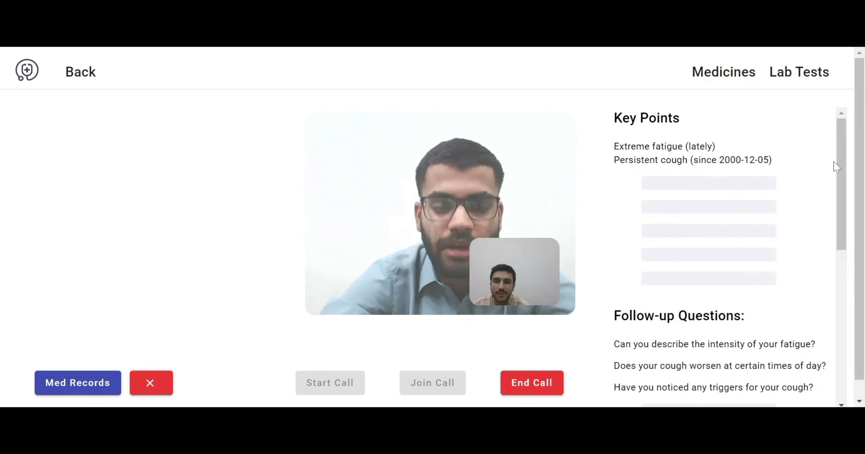
Scroll the AI insights panel and highlight the Chronic fatigue syndrome possible-cause line
scroll(860, 167, down, 1)
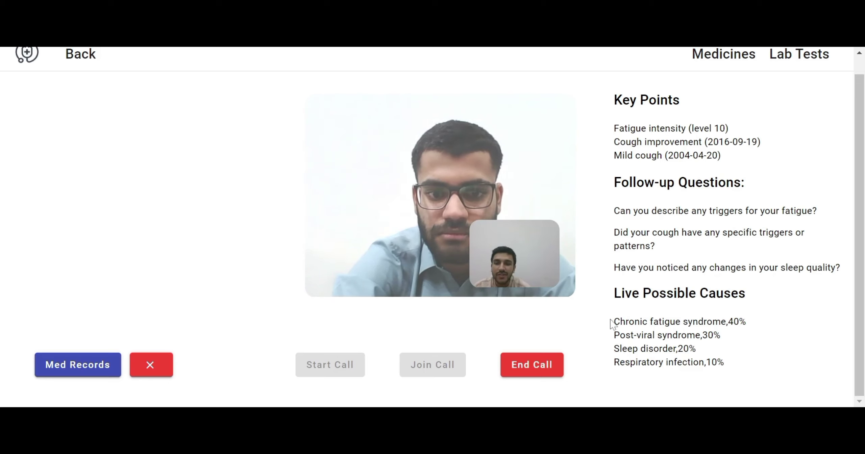
drag(613, 323, 752, 325)
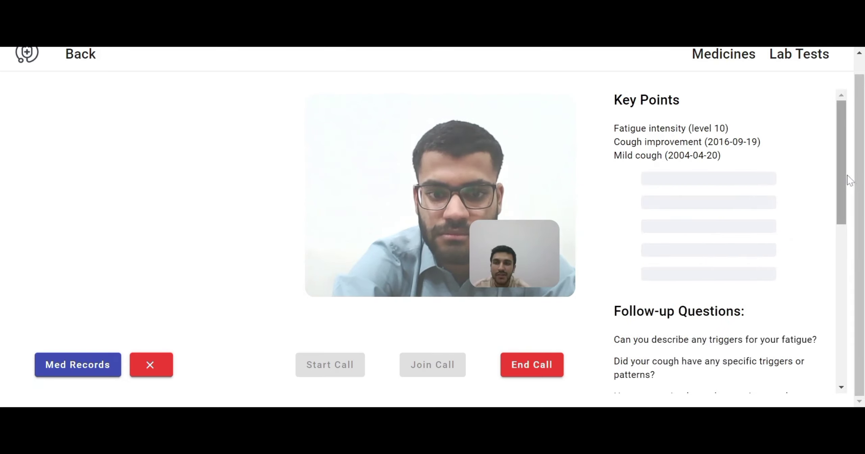
scroll(846, 177, down, 8)
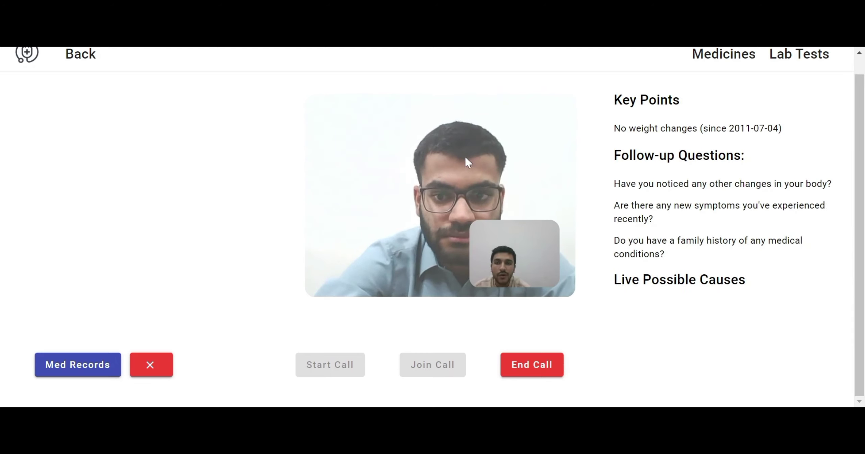
scroll(566, 133, up, 1)
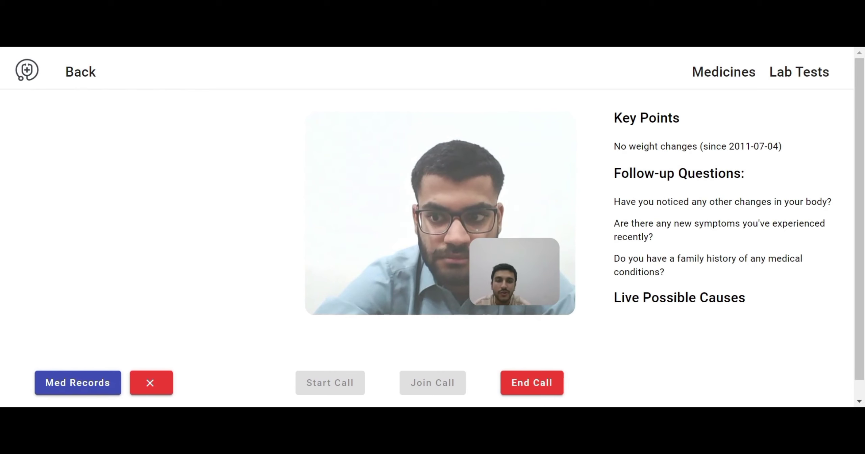
Open the patient's medical records, scroll to the bottom of the prescription, then close the panel
click(77, 386)
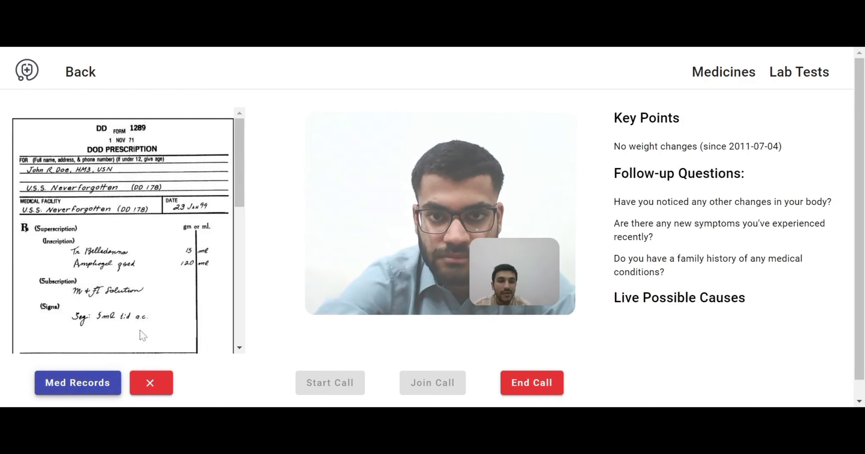
drag(241, 153, 248, 148)
scroll(158, 188, down, 3)
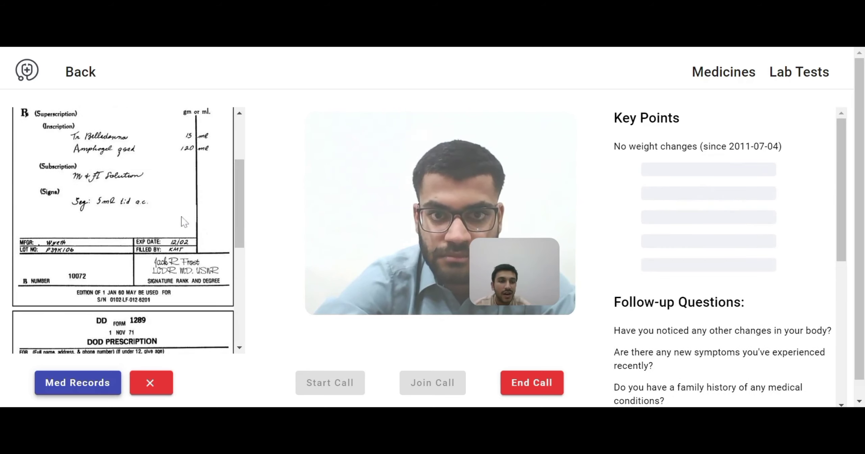
drag(237, 206, 243, 322)
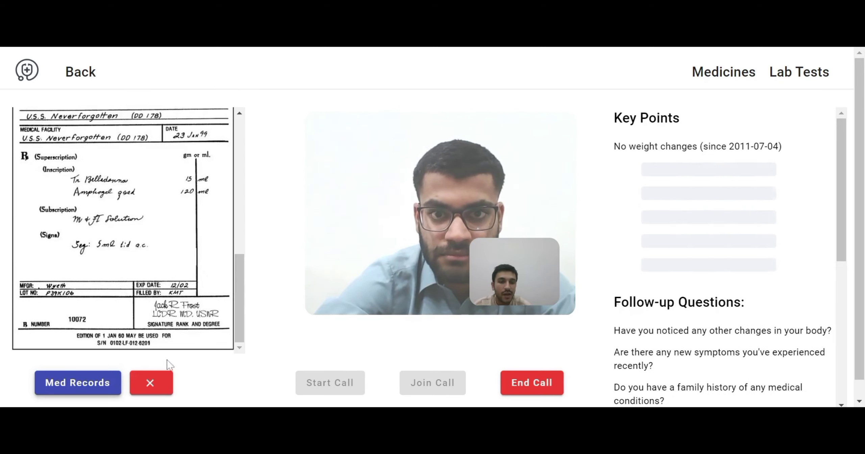
click(147, 392)
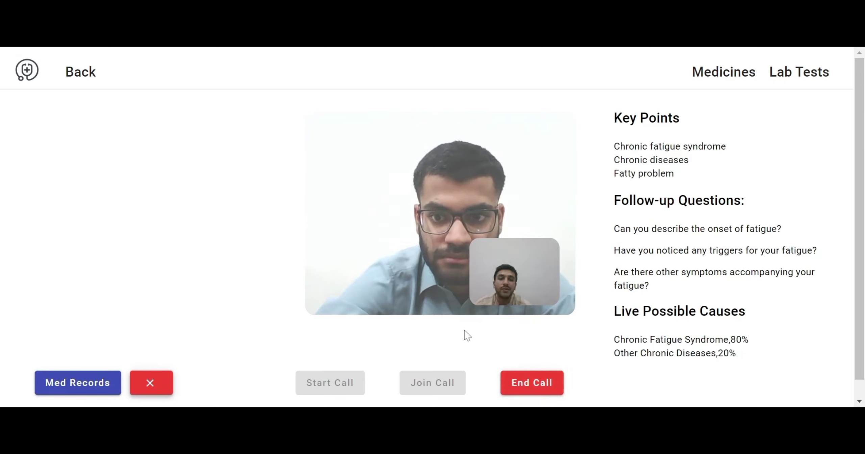
End the video consult, check the frontend package.json, then switch to the awt-angular-front pipeline tab
click(535, 382)
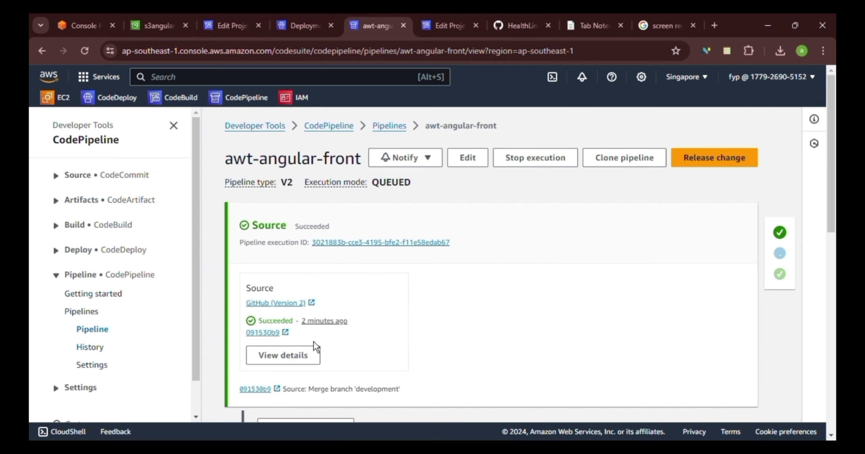
click(522, 26)
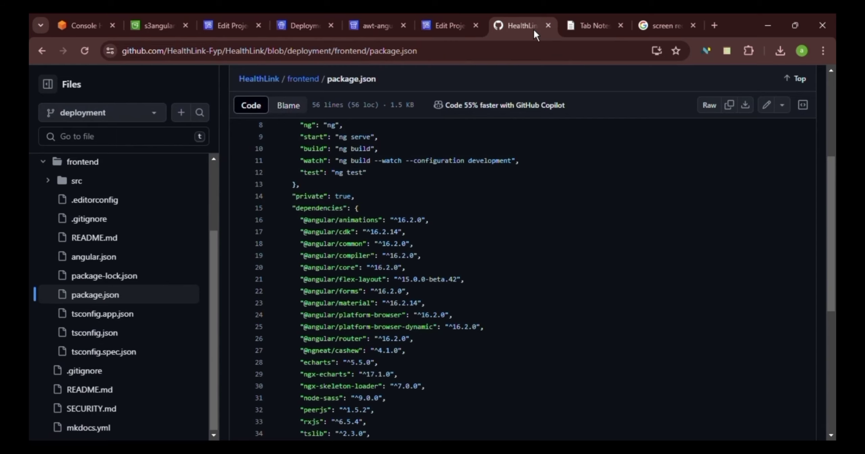
scroll(158, 271, up, 3)
scroll(225, 112, up, 5)
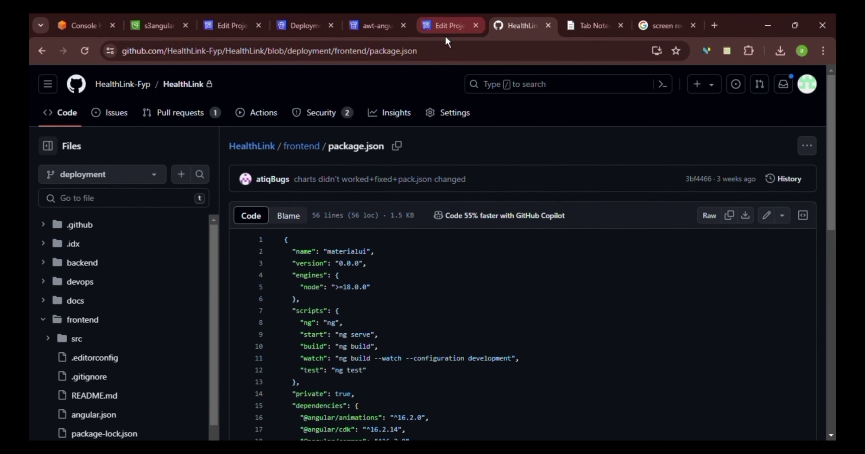
click(376, 27)
click(454, 25)
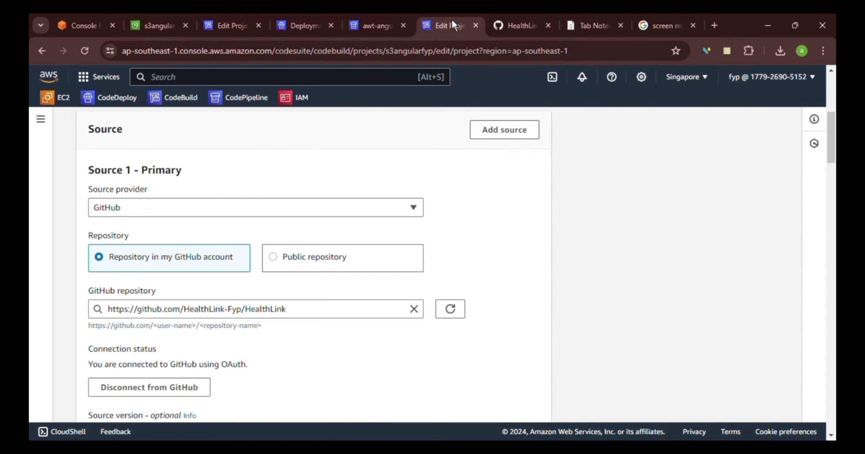
scroll(250, 241, up, 6)
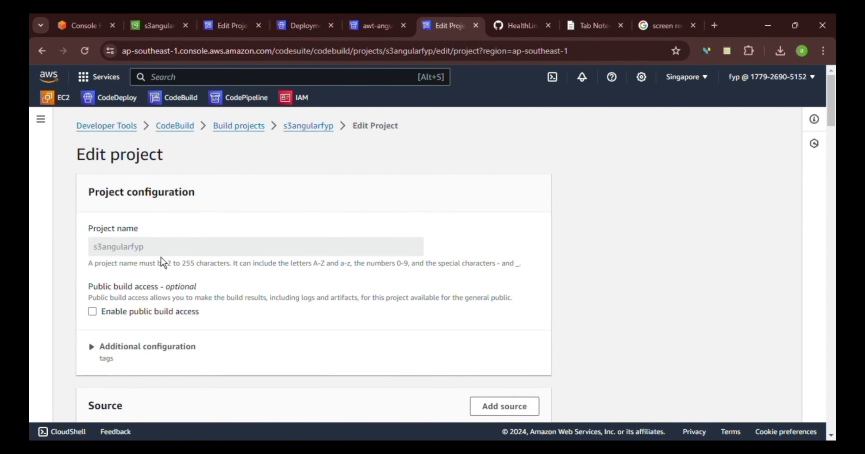
scroll(161, 257, down, 8)
scroll(136, 221, up, 3)
key(ctrl+shift+Tab)
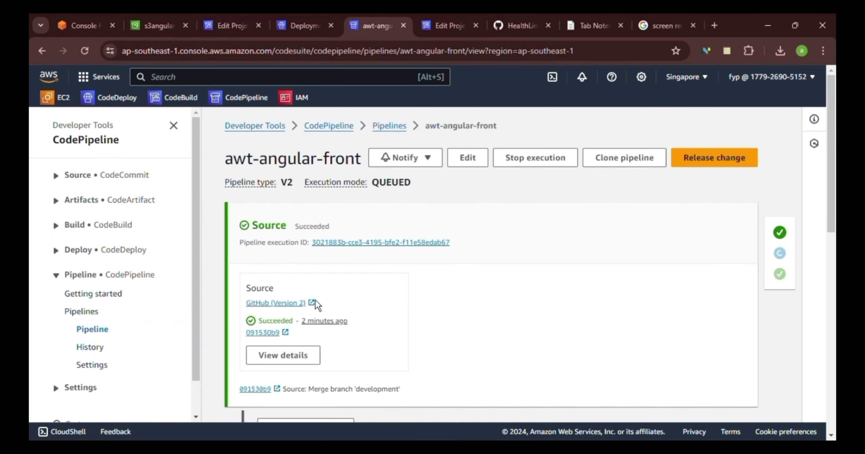
click(450, 24)
scroll(249, 236, up, 5)
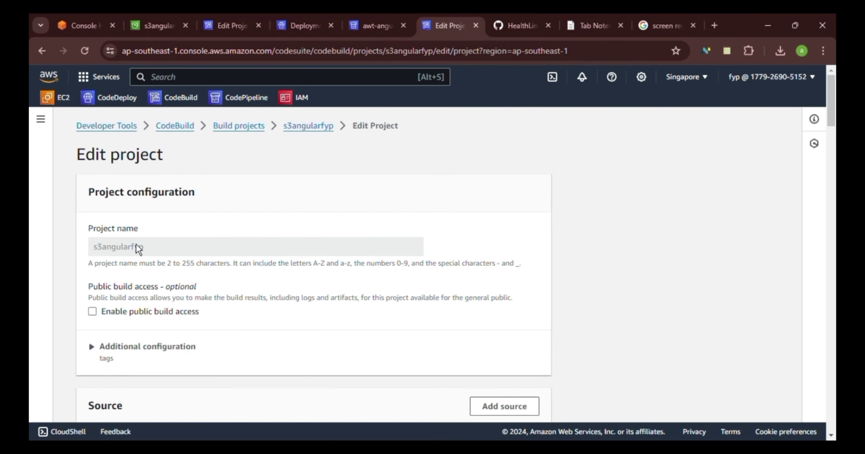
scroll(169, 260, down, 10)
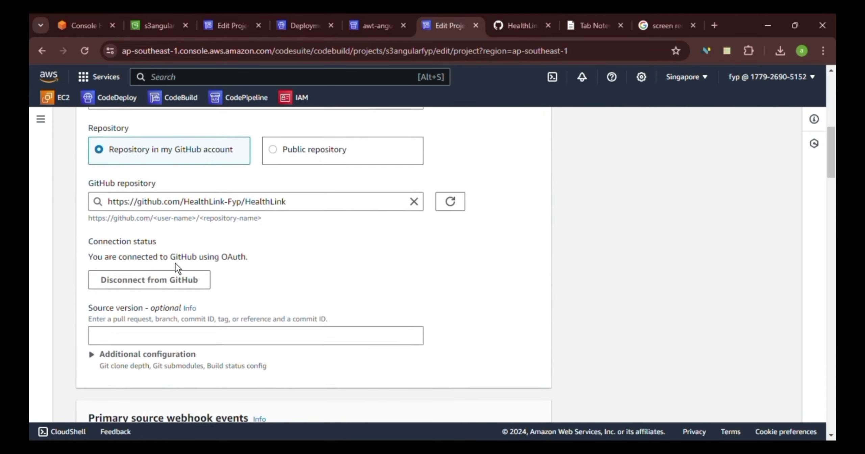
scroll(175, 263, up, 5)
scroll(130, 297, down, 3)
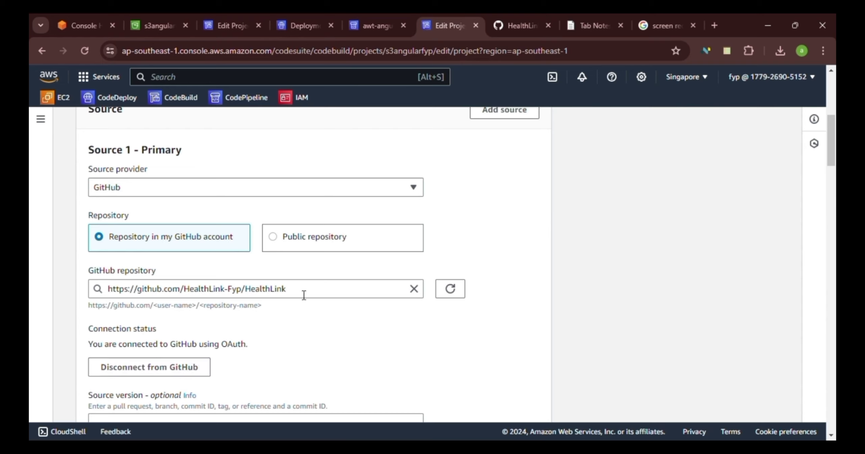
scroll(286, 297, down, 10)
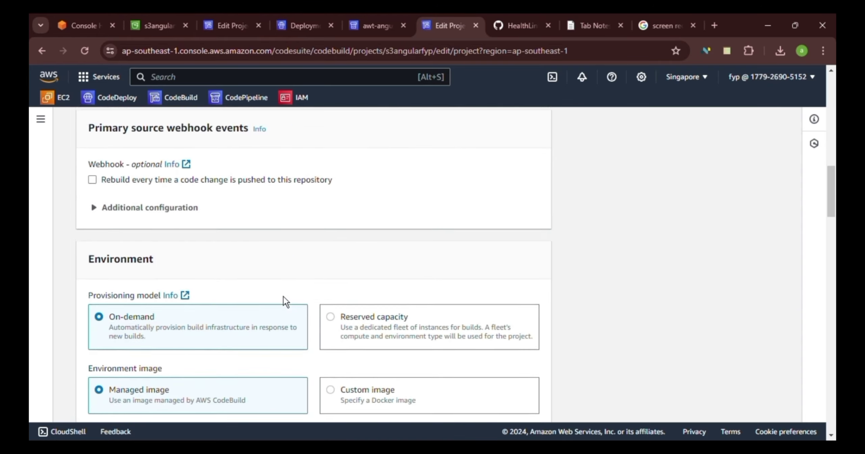
scroll(284, 298, down, 12)
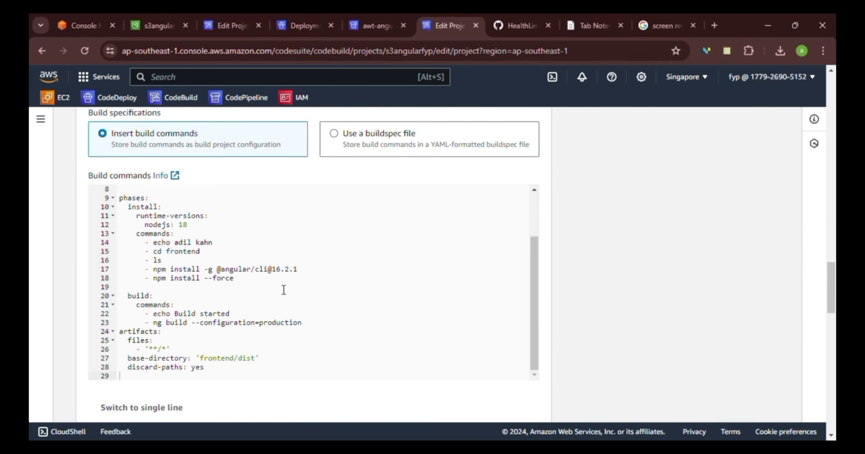
scroll(135, 199, up, 6)
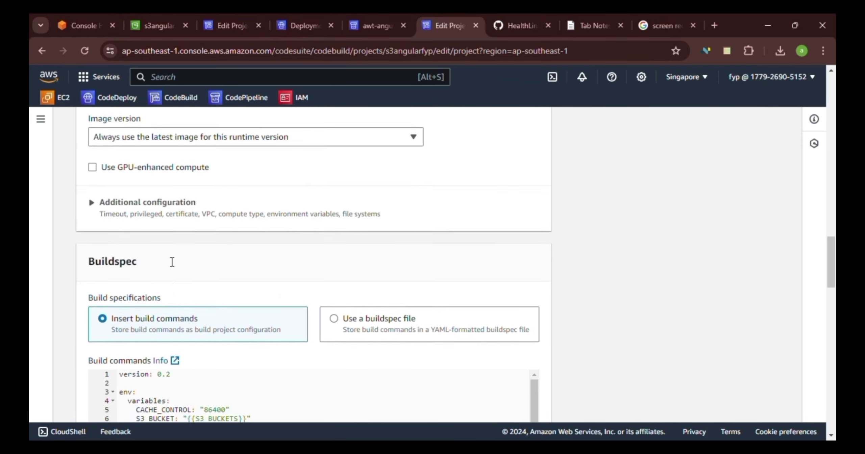
scroll(172, 262, down, 3)
scroll(142, 300, down, 2)
click(333, 290)
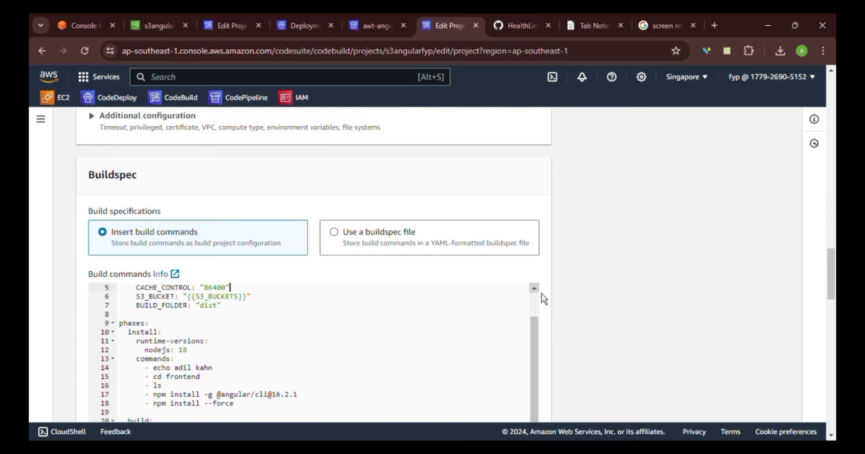
scroll(542, 293, down, 3)
scroll(304, 295, up, 15)
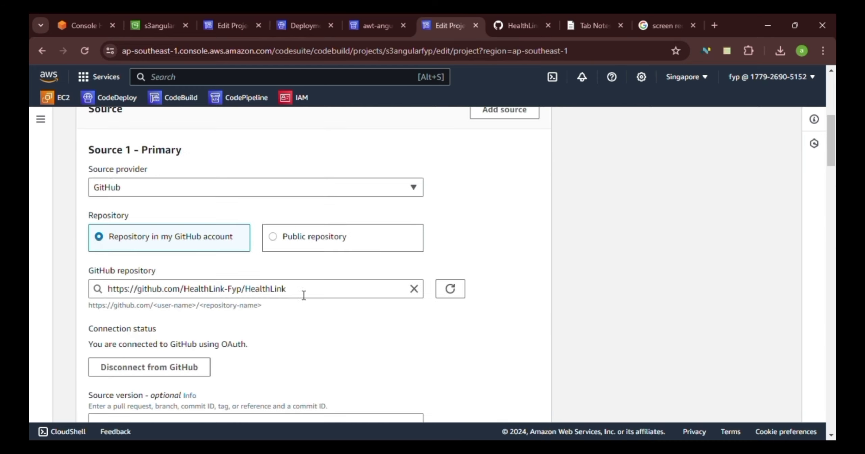
scroll(284, 297, down, 10)
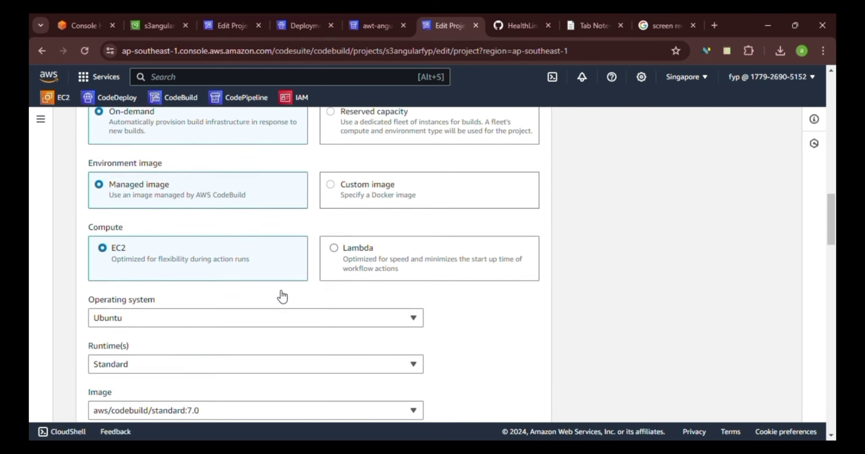
scroll(283, 297, down, 10)
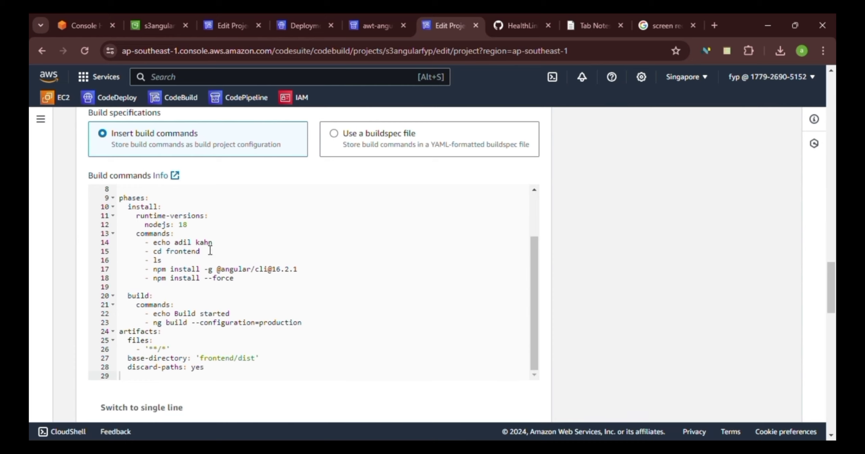
scroll(132, 196, up, 7)
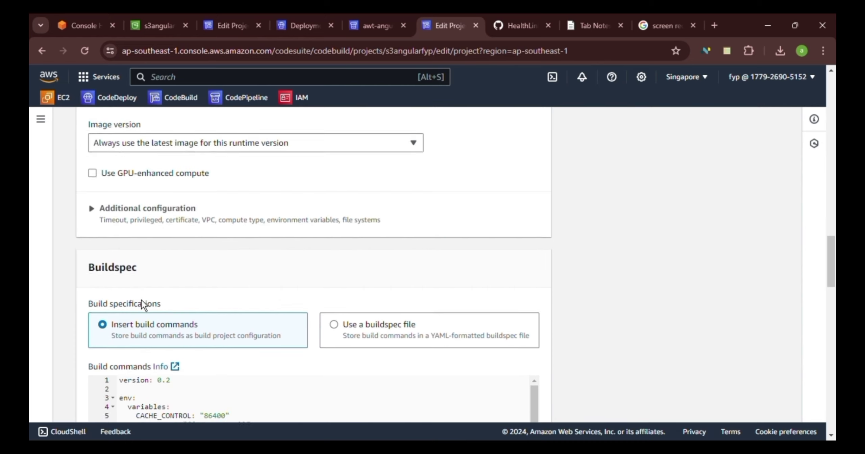
scroll(141, 300, down, 3)
scroll(521, 290, down, 4)
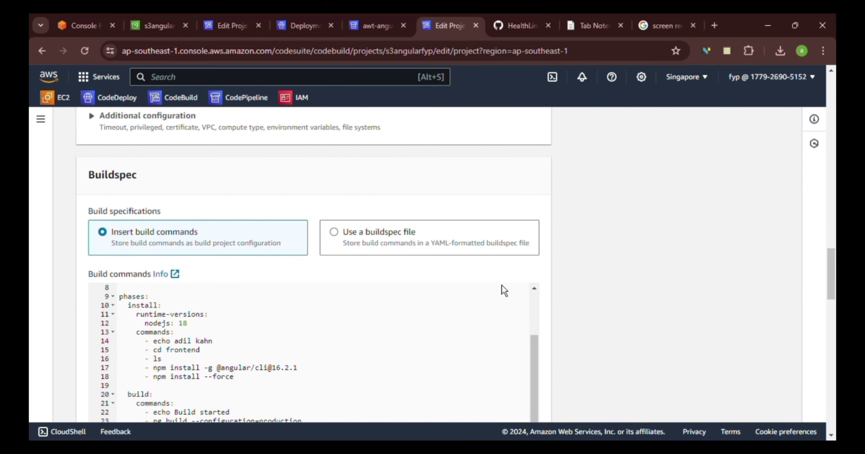
scroll(284, 296, up, 20)
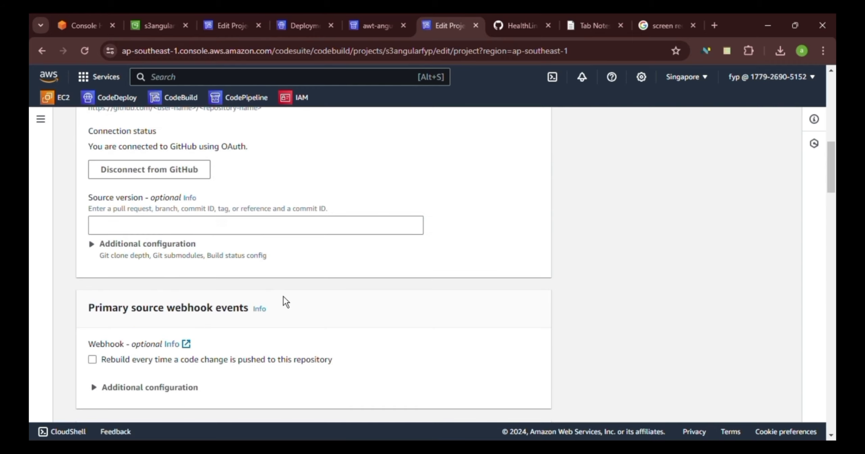
scroll(284, 297, down, 15)
scroll(284, 297, down, 6)
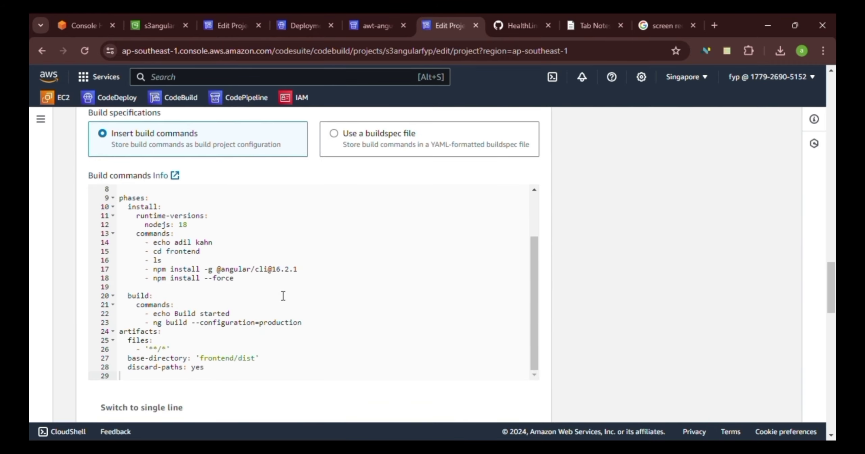
scroll(137, 190, up, 1)
scroll(134, 200, up, 6)
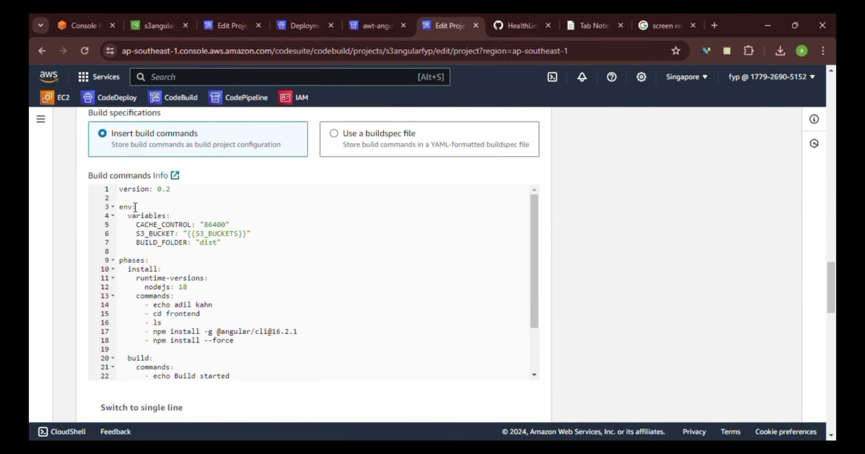
scroll(170, 262, down, 5)
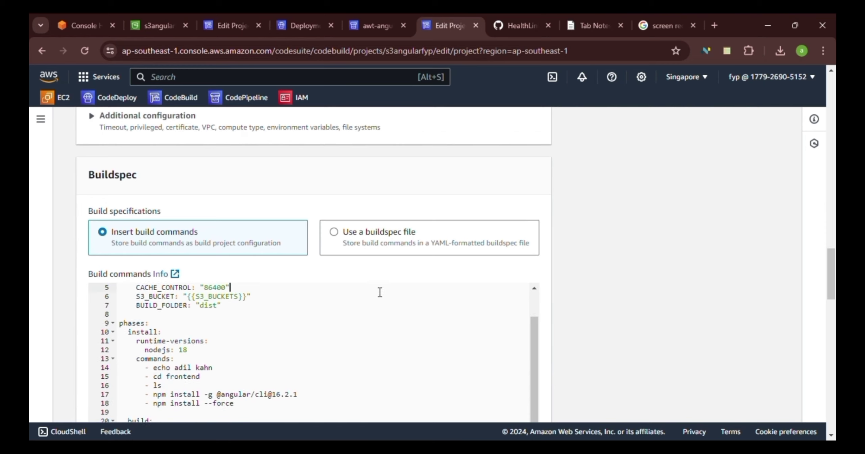
scroll(543, 297, down, 3)
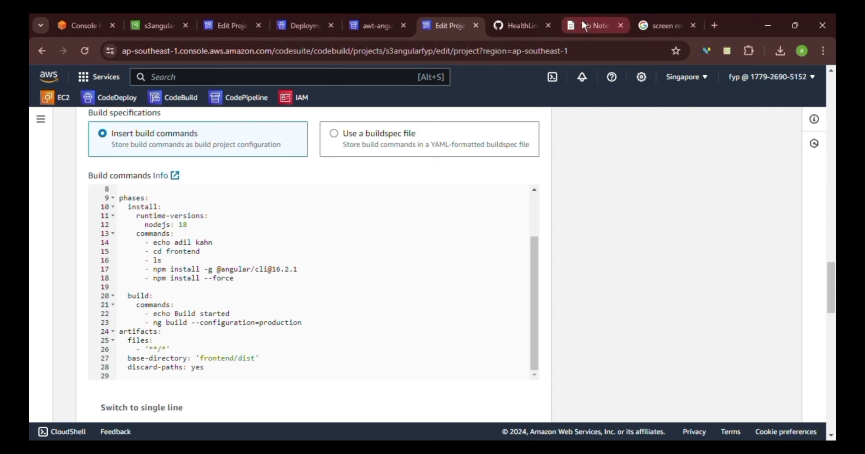
click(520, 26)
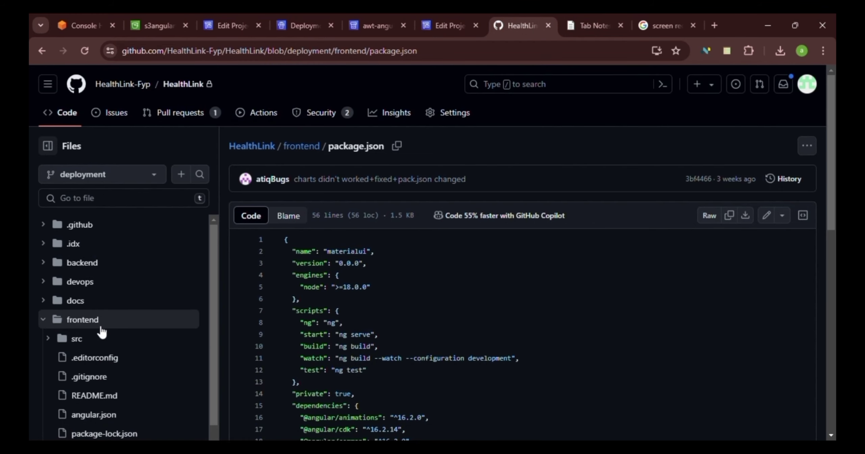
scroll(115, 341, down, 3)
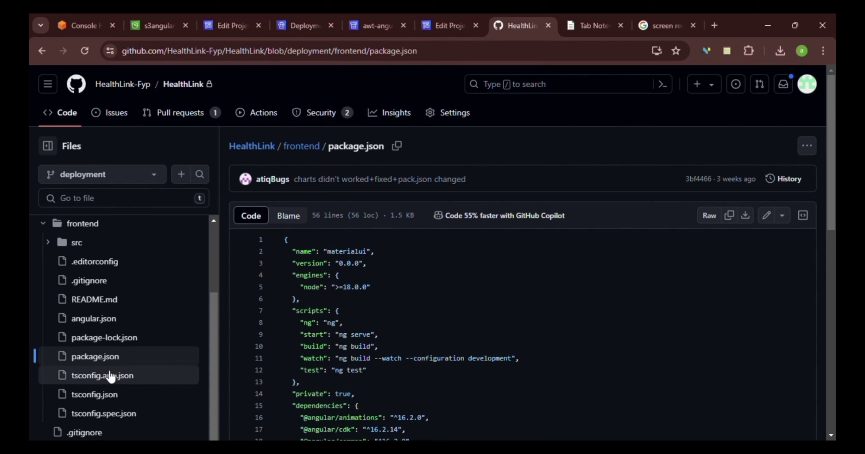
click(448, 25)
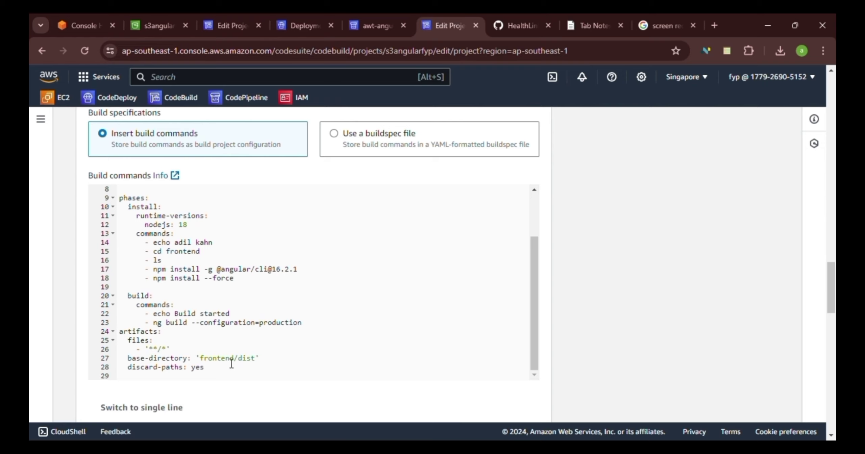
Scroll the CodeBuild edit page to S3 logs and select the Path prefix value
scroll(251, 255, down, 10)
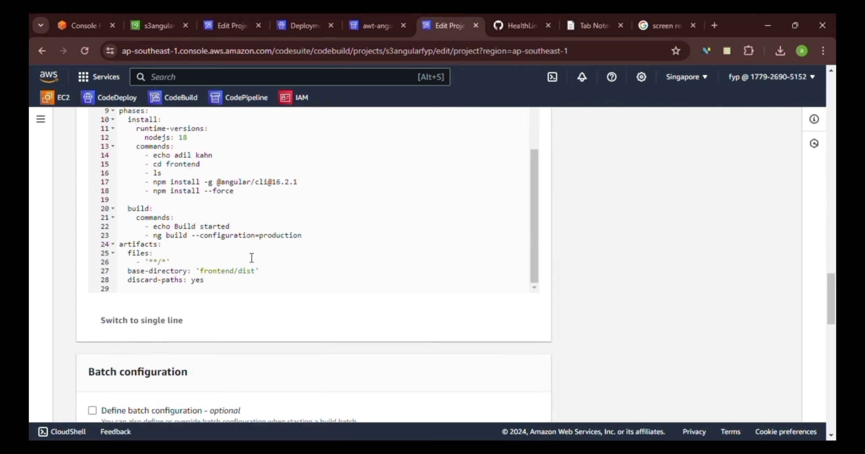
scroll(347, 303, down, 10)
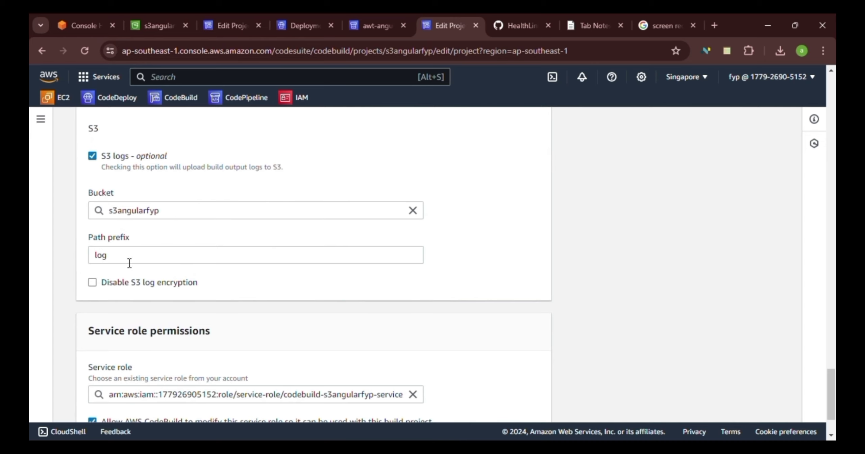
double_click(100, 258)
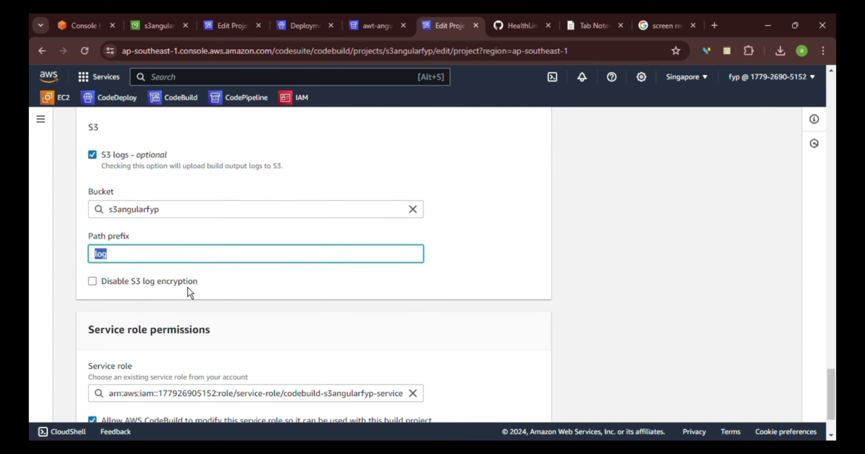
Switch to the awt-angular-front pipeline and scroll down to its succeeded Amazon S3 Deploy stage
scroll(188, 291, down, 3)
click(368, 27)
scroll(300, 309, down, 10)
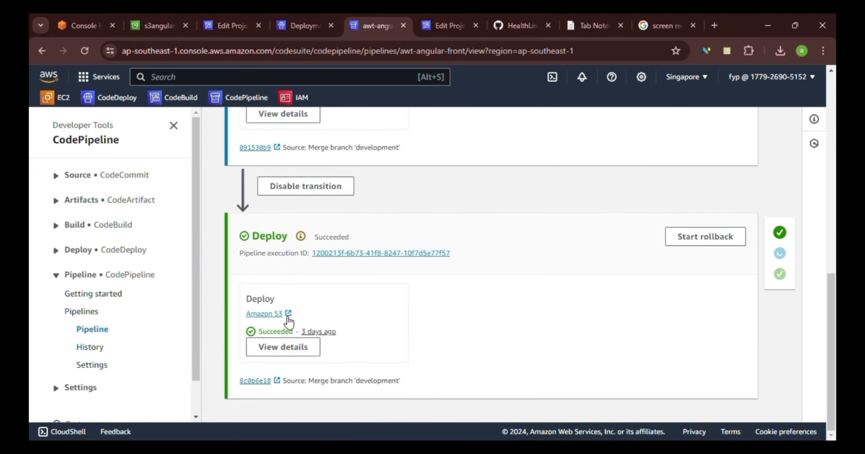
Open the s3angularfyp bucket's static website hosting settings, then cancel without changing anything
click(159, 26)
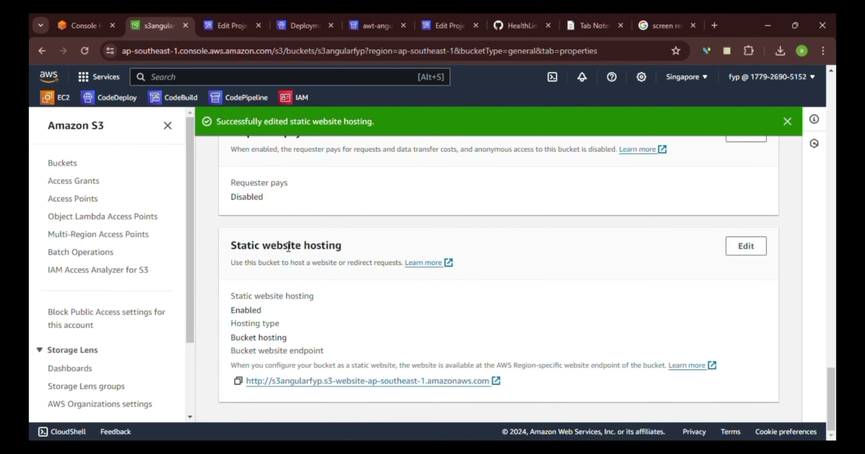
scroll(297, 251, up, 1)
scroll(298, 252, up, 15)
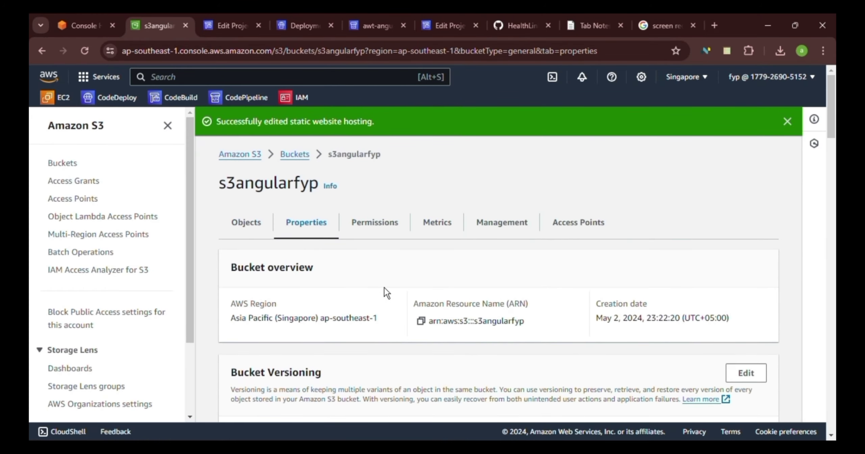
scroll(384, 288, down, 15)
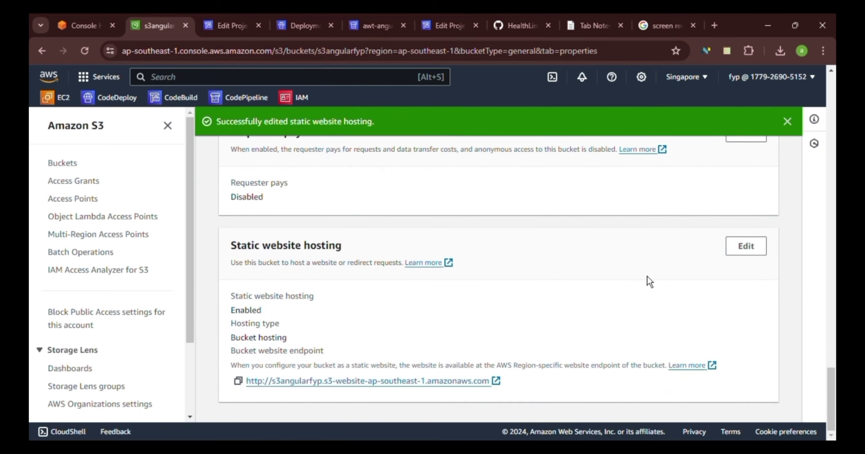
click(748, 249)
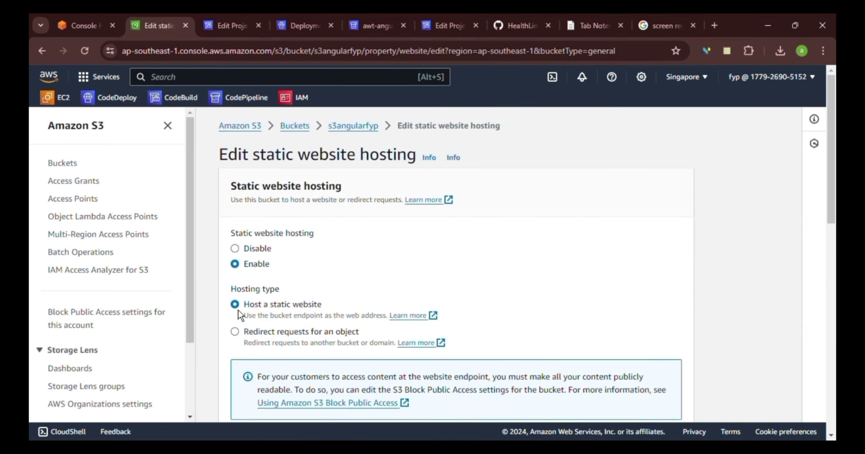
scroll(553, 255, down, 15)
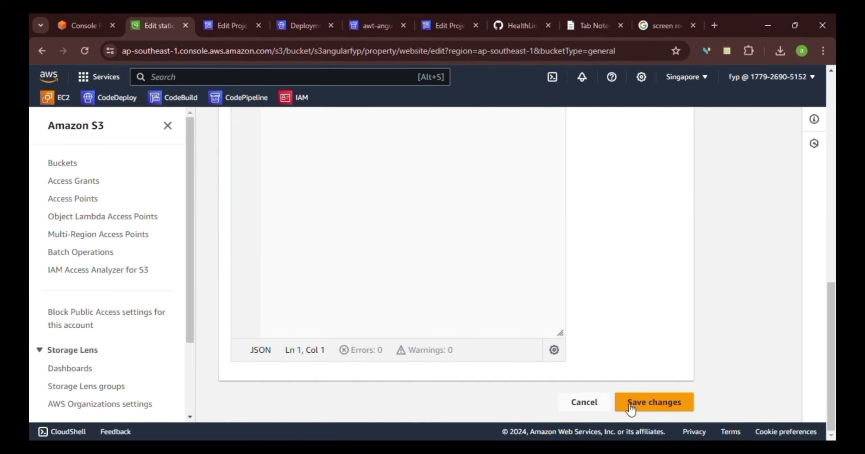
click(585, 403)
scroll(469, 334, down, 15)
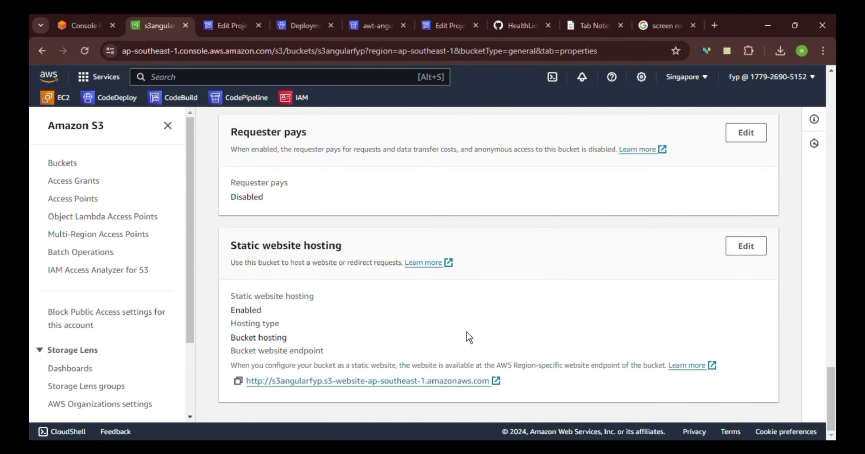
Visit the deployed HealthLink site via the S3 website endpoint, scroll its home page, and go back
click(352, 386)
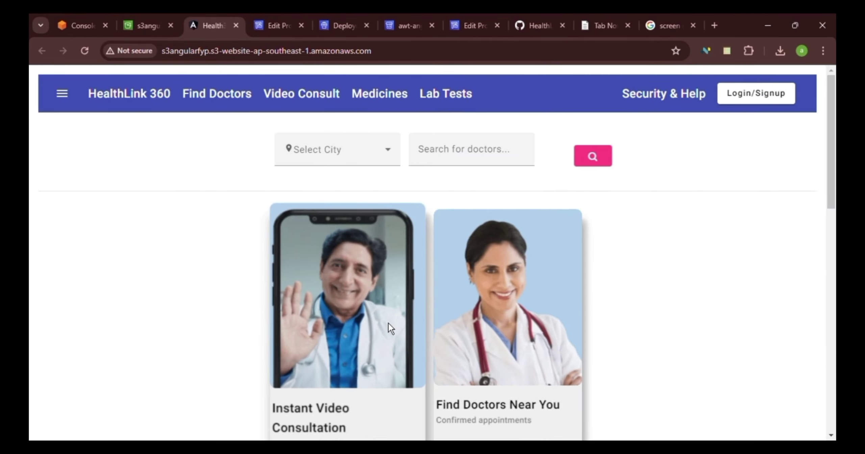
scroll(307, 194, down, 15)
scroll(296, 207, up, 10)
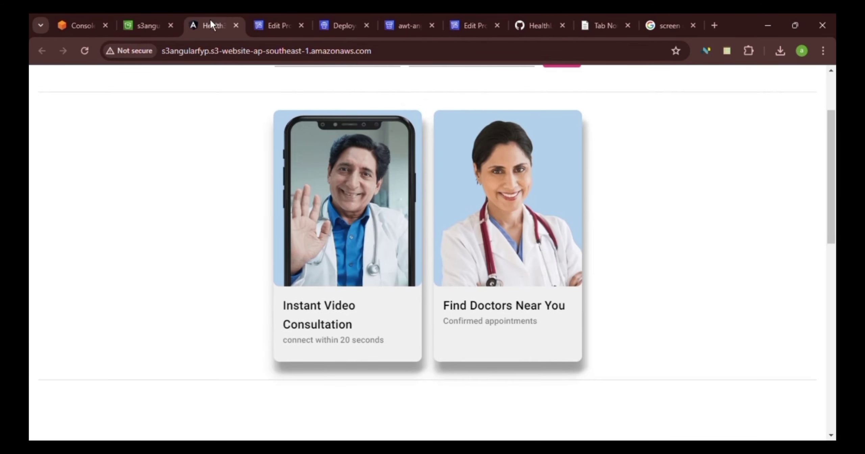
click(134, 30)
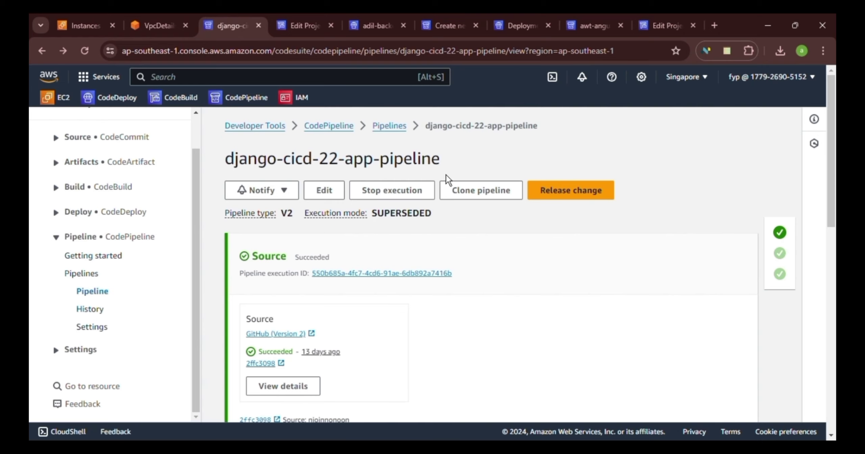
Scroll through the django-cicd-22-app-pipeline's succeeded Build and CodeDeploy stages, then go to VPC details
scroll(269, 277, down, 5)
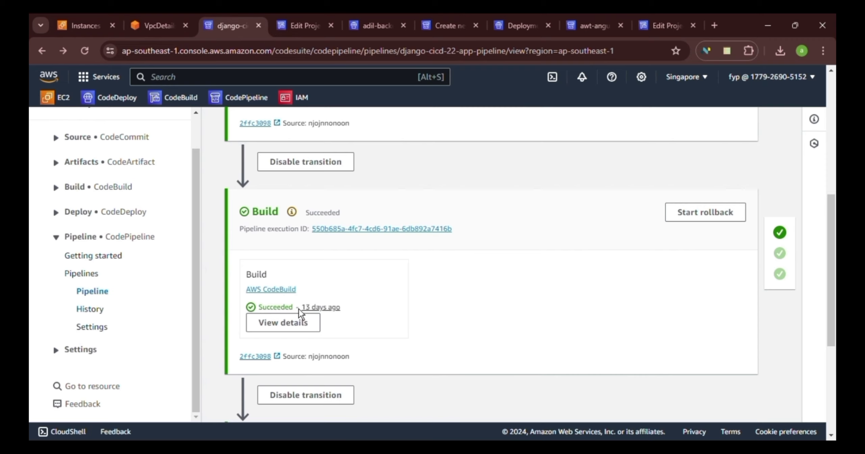
scroll(406, 277, down, 3)
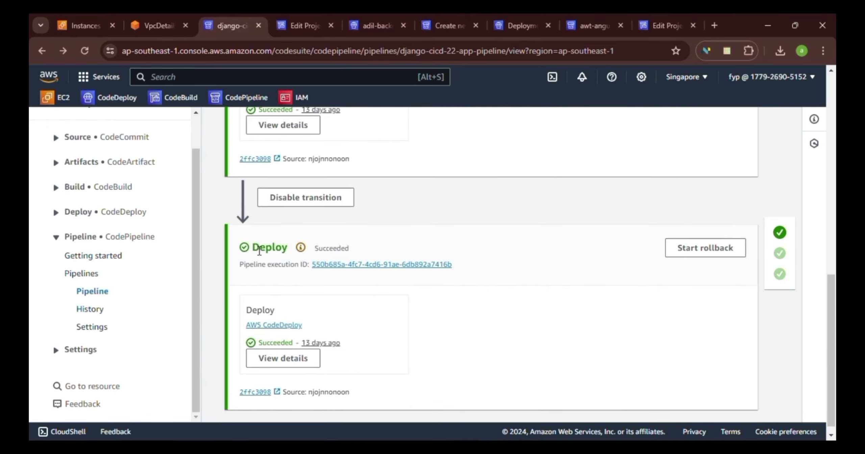
click(158, 25)
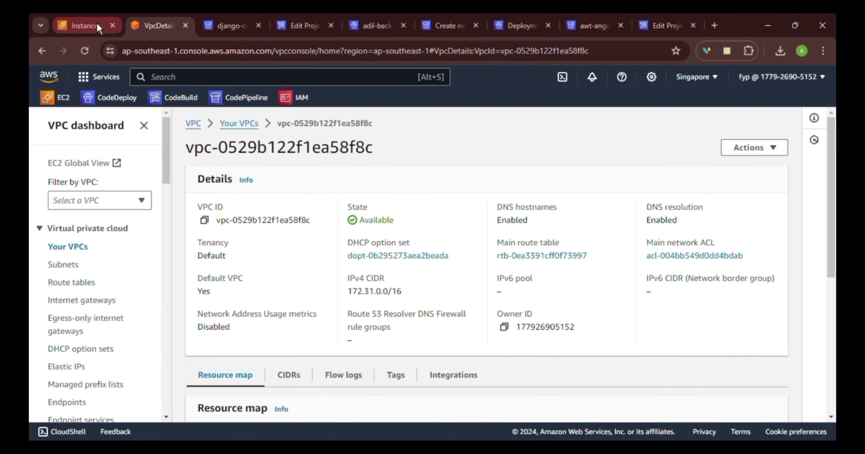
Go to the IAM console and open the Roles list
click(96, 24)
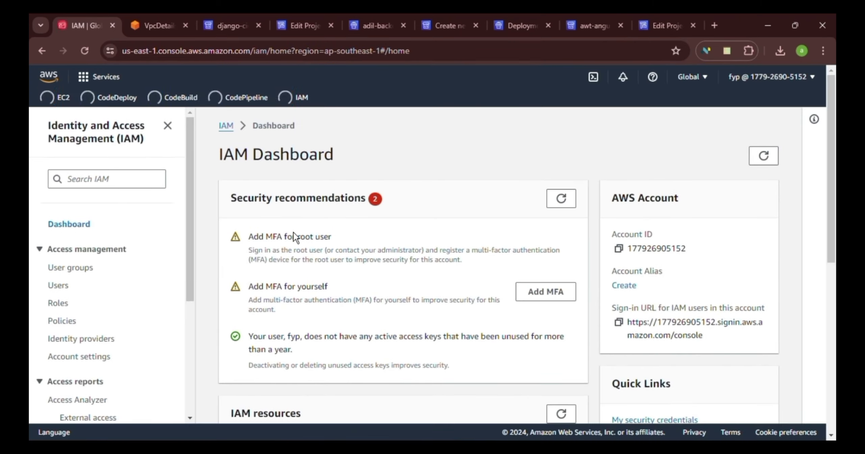
scroll(293, 233, down, 8)
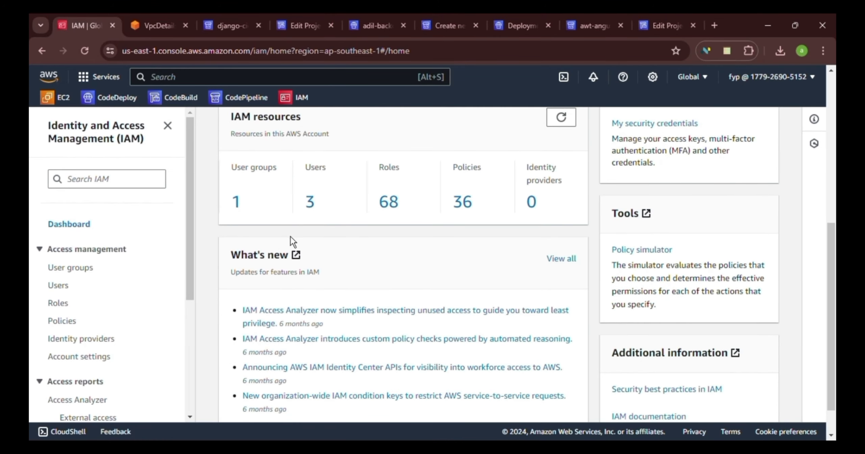
scroll(135, 274, down, 3)
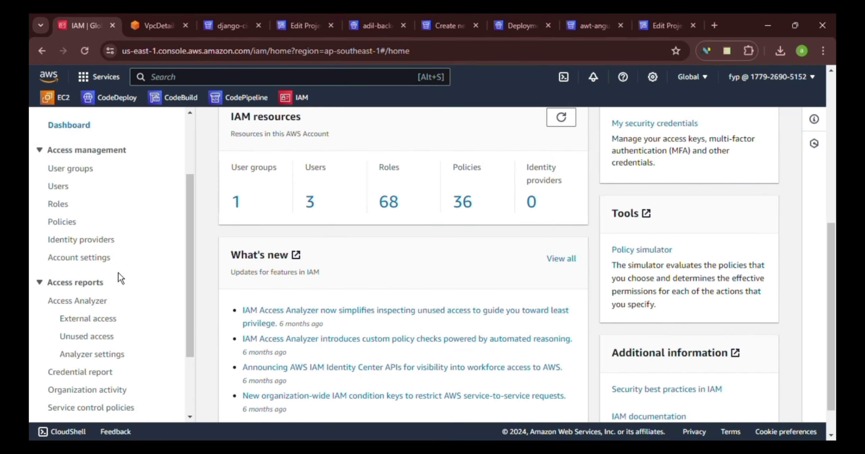
click(64, 203)
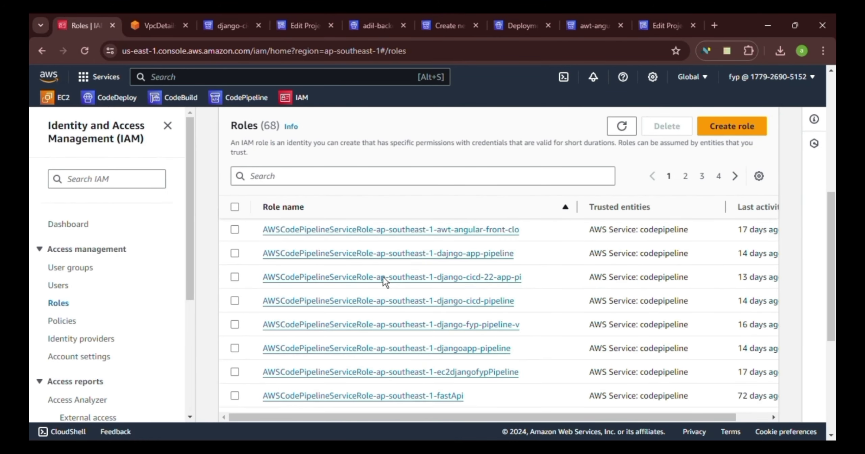
scroll(383, 277, down, 3)
scroll(376, 288, up, 5)
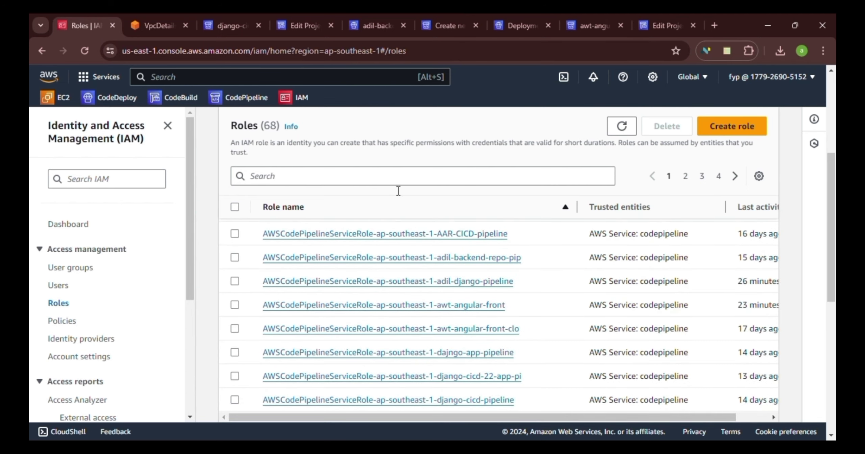
Filter the roles by 'code', then clear the filter to show all 68 roles
click(398, 181)
text(code)
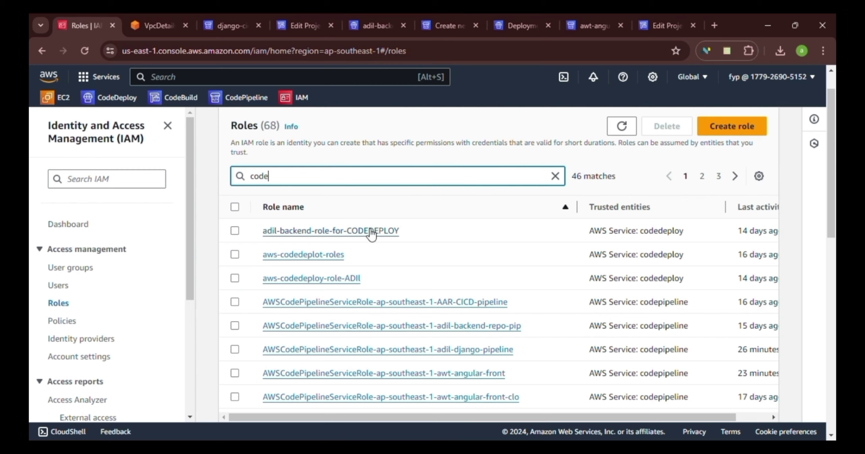
key(BackSpace)
key(BackSpace)
key(BackSpace)
key(BackSpace)
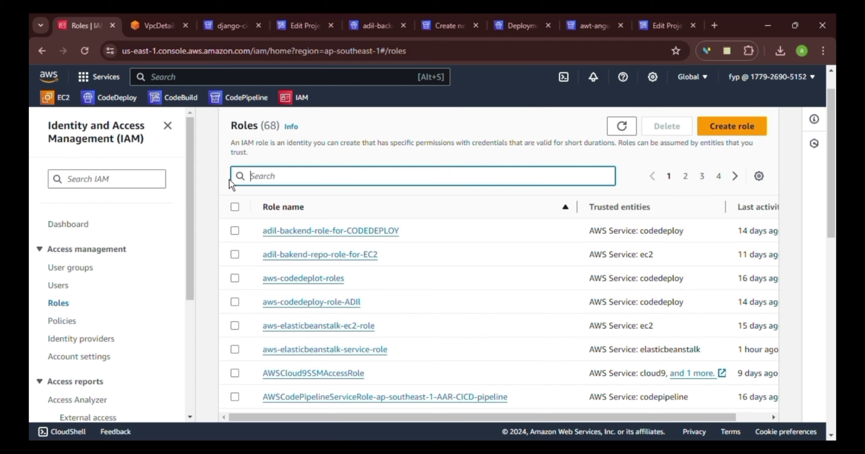
Return to the django-cicd-22-app-pipeline overview at the top, briefly opening and closing the account menu
click(230, 26)
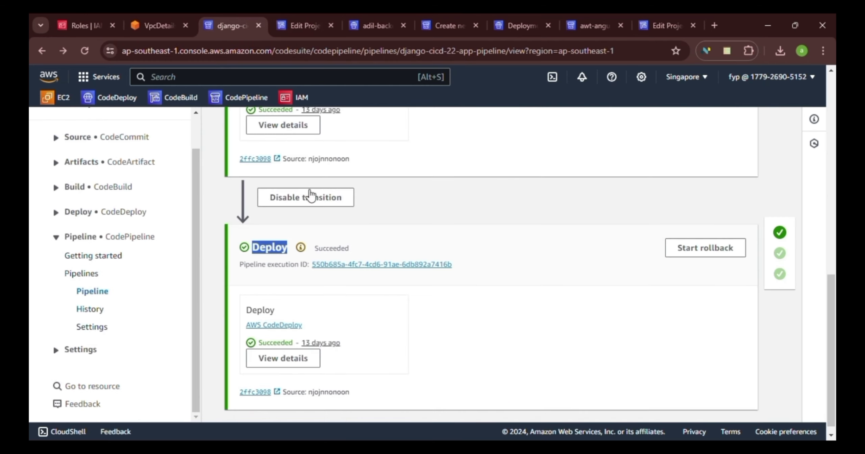
scroll(462, 210, up, 12)
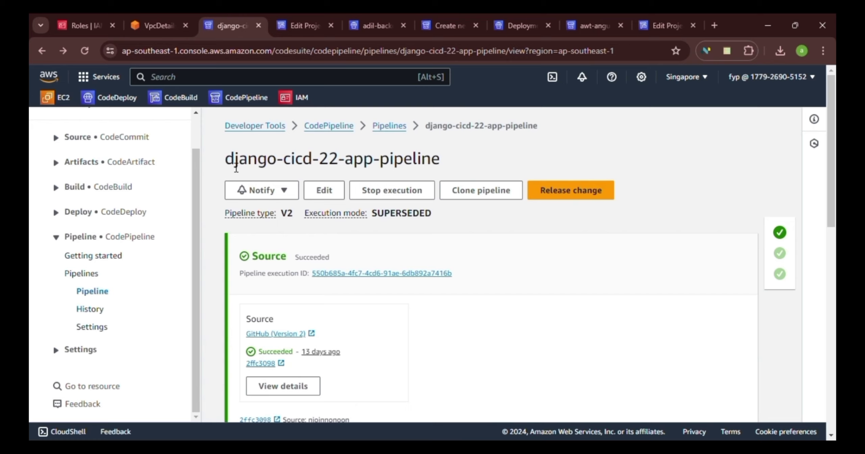
click(779, 77)
click(781, 76)
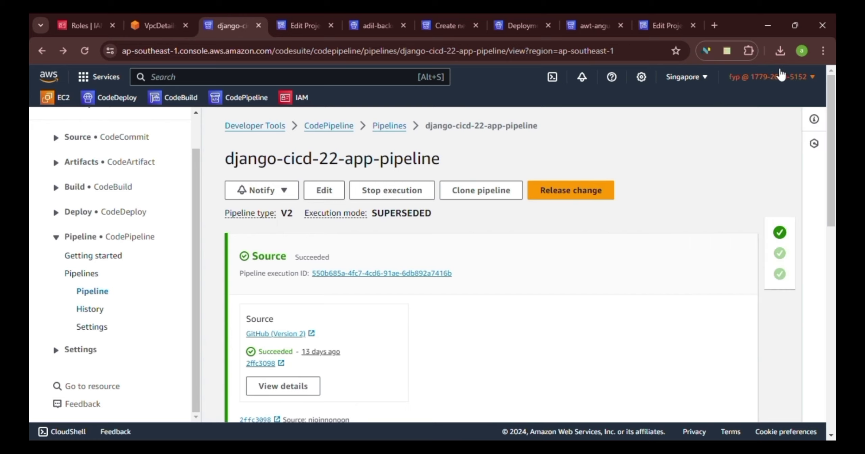